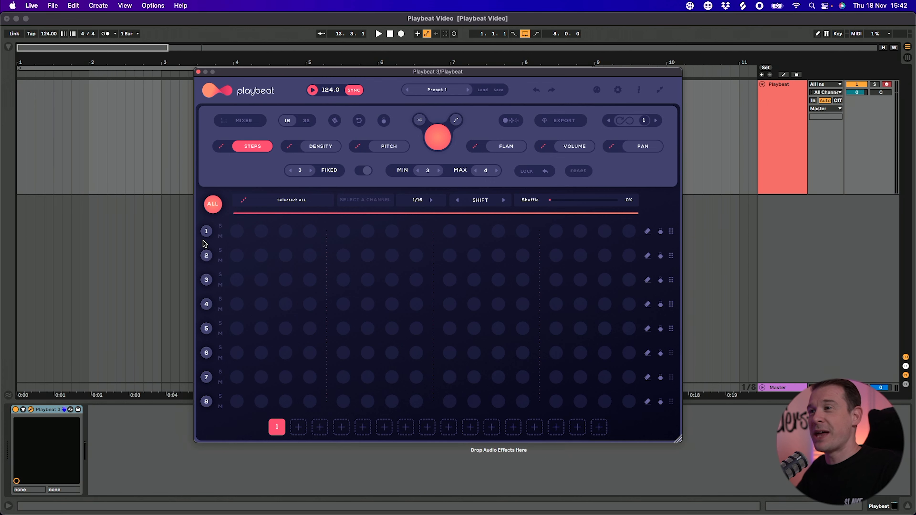
# Step: Audition the samples on channels 2 to 6 one after another
pyautogui.click(206, 255)
pyautogui.click(206, 279)
pyautogui.click(206, 304)
pyautogui.click(206, 329)
pyautogui.click(206, 353)
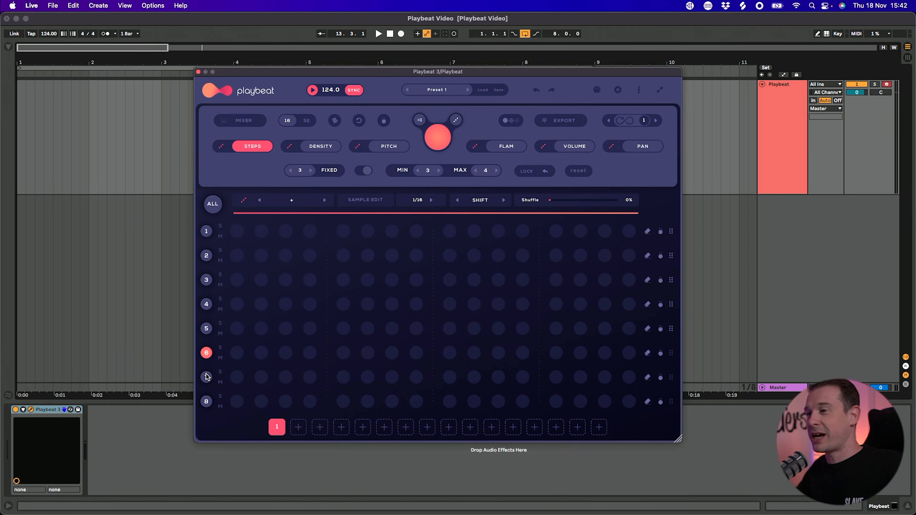
# Step: Program the kick on channel 1 at steps 1, 5, 9 and 13, and audition it
pyautogui.click(204, 234)
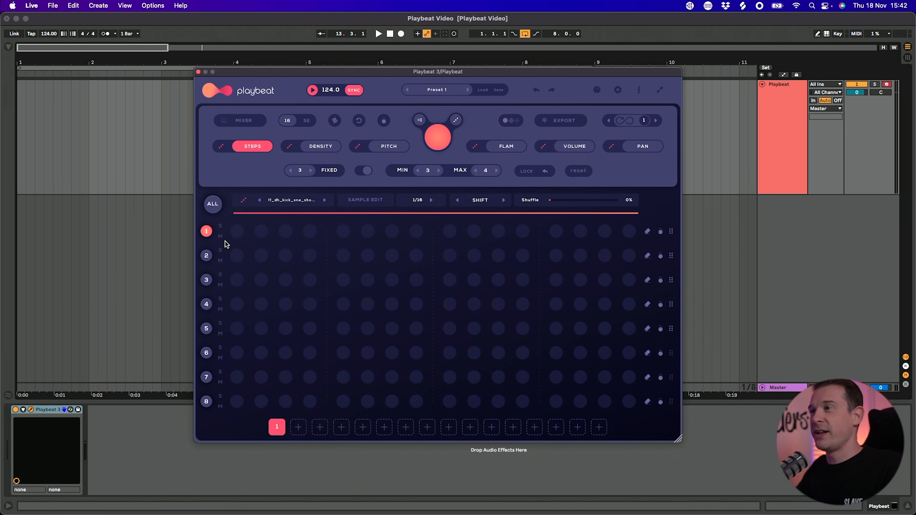
pyautogui.click(449, 231)
pyautogui.click(556, 232)
pyautogui.press('space')
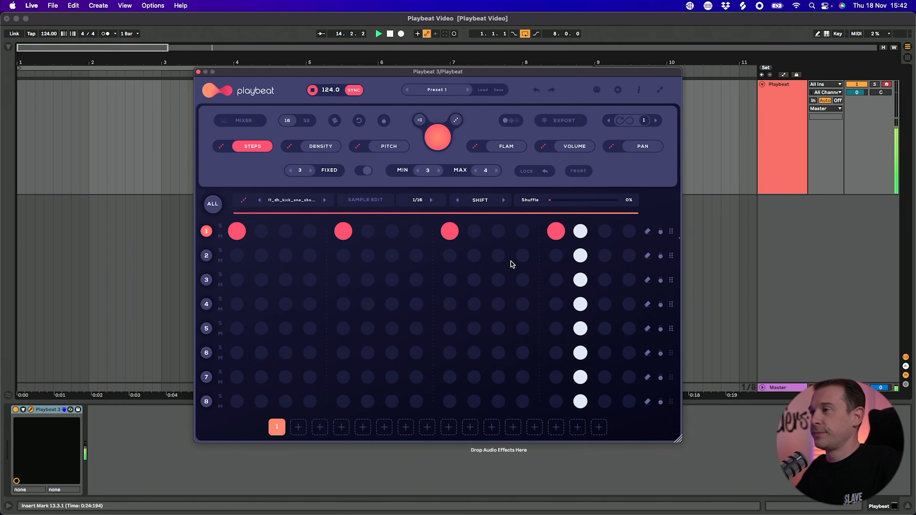
pyautogui.press('space')
# Step: Add clap hits on channel 2 at steps 5 and 13, and audition the pattern
pyautogui.click(343, 255)
pyautogui.click(449, 255)
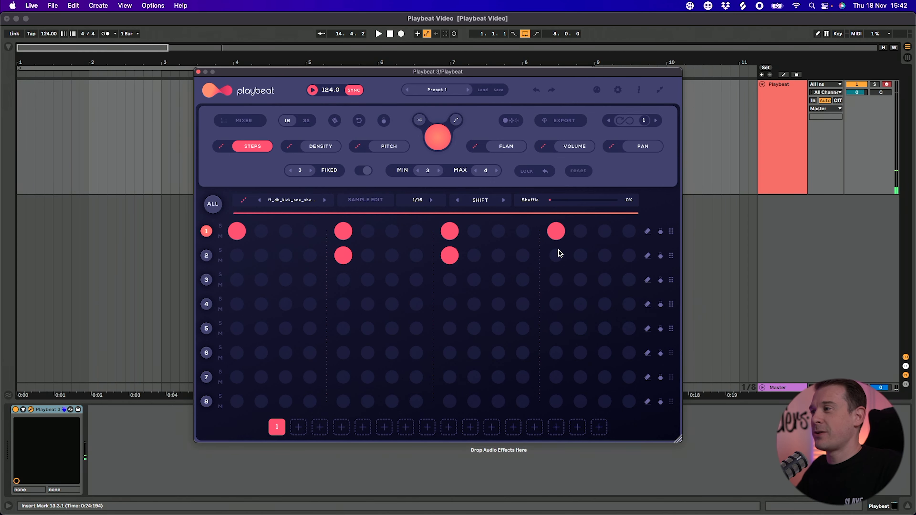
pyautogui.press('space')
pyautogui.press('space')
# Step: Add hits on channel 3 at steps 3, 7, 11 and 15, and audition the pattern
pyautogui.click(286, 280)
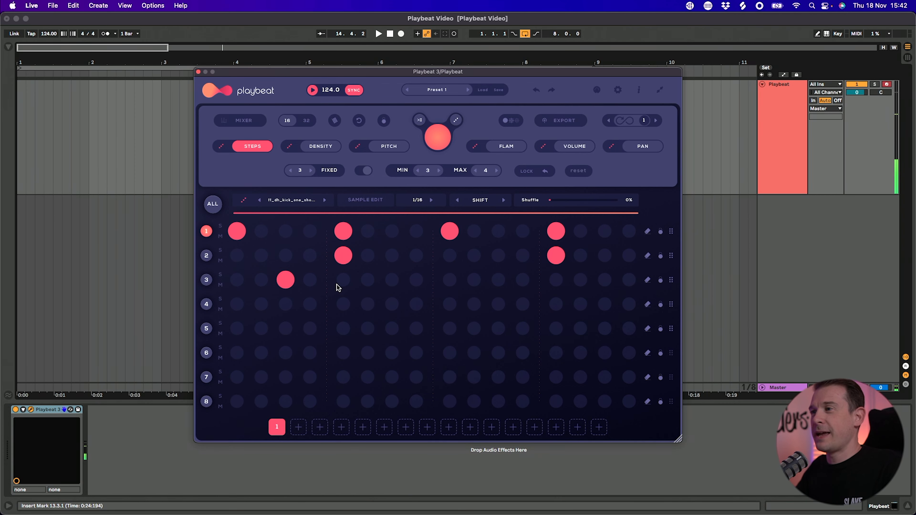
pyautogui.click(604, 279)
pyautogui.press('space')
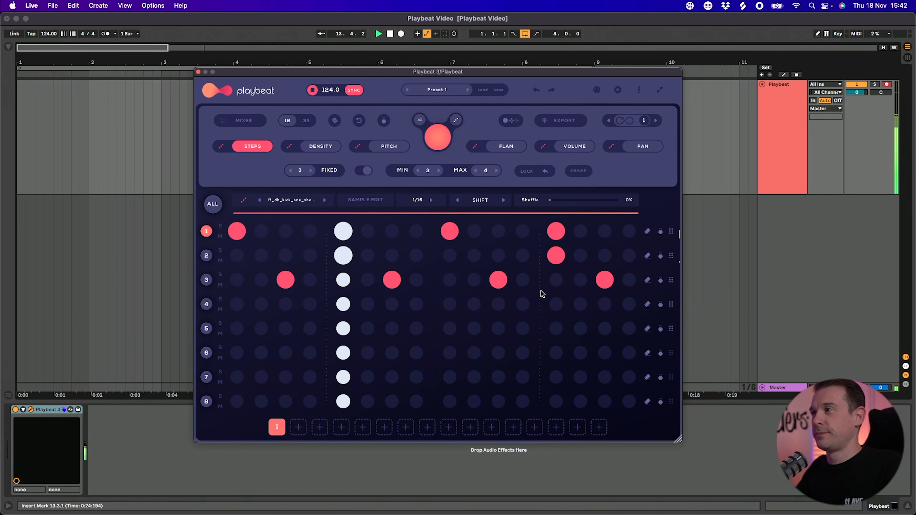
pyautogui.press('space')
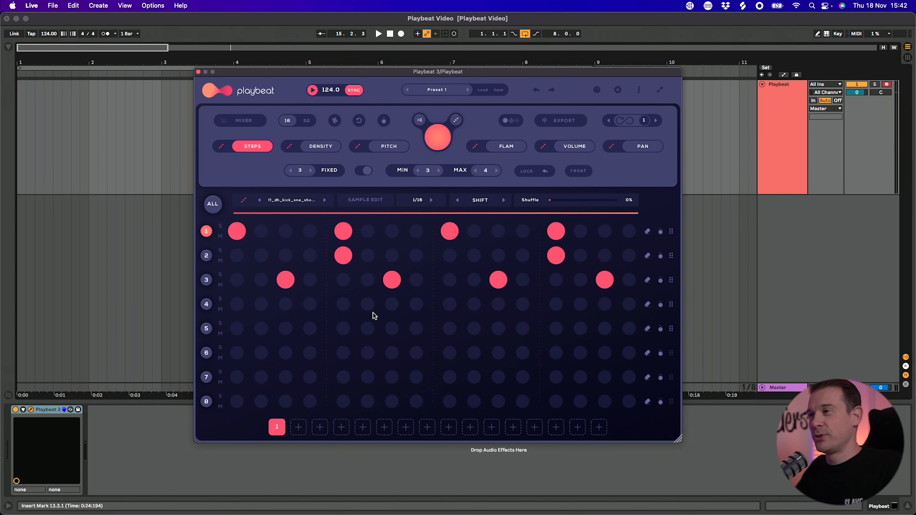
# Step: Select channel 4 and review its density, pitch, flam, volume and pan values before returning to its steps
pyautogui.click(207, 305)
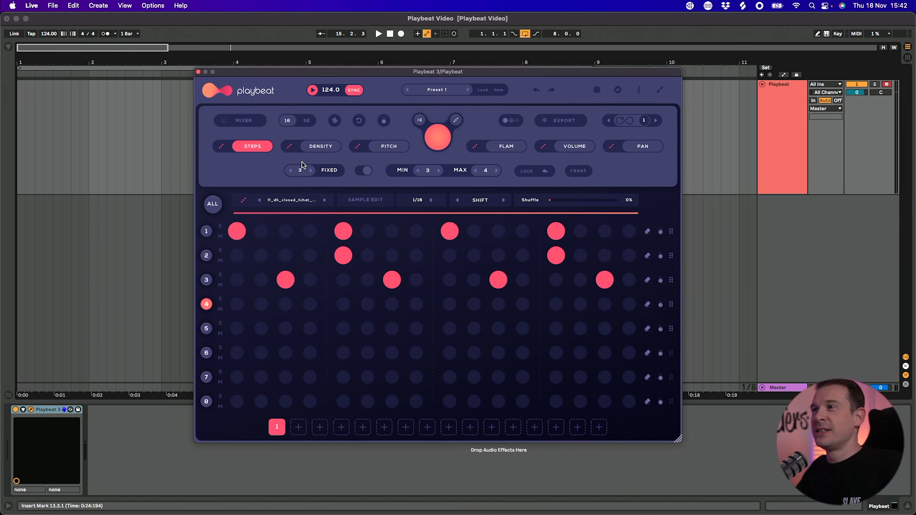
pyautogui.click(312, 146)
pyautogui.click(400, 146)
pyautogui.click(511, 147)
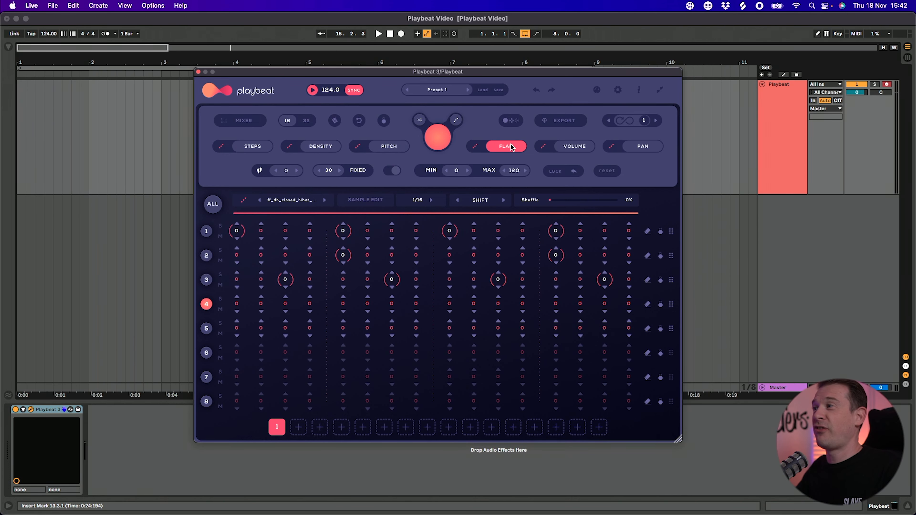
pyautogui.click(578, 147)
pyautogui.click(655, 146)
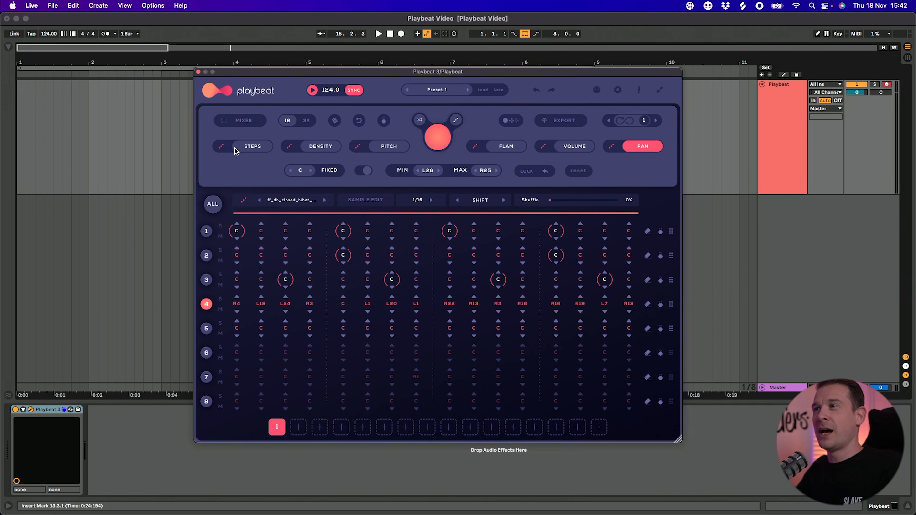
pyautogui.click(257, 146)
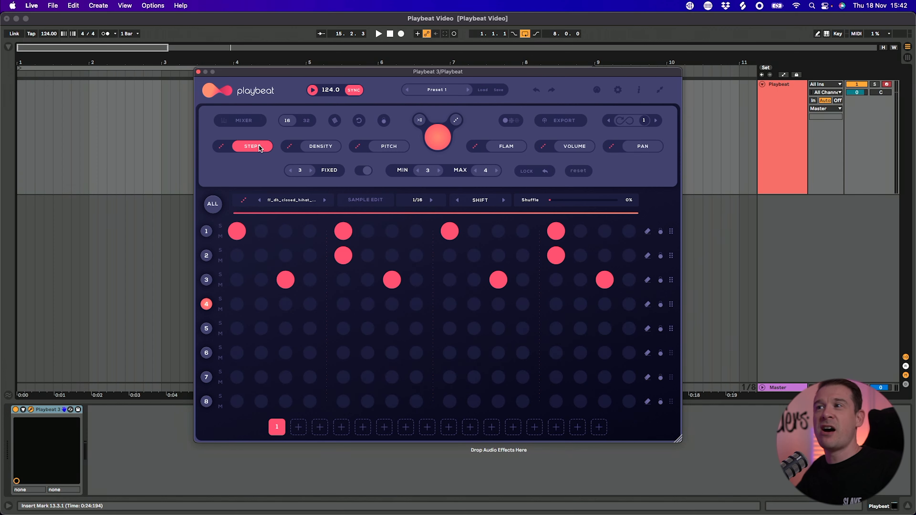
# Step: Randomize the steps of the closed hi-hat on channel 4 and audition the pattern
pyautogui.click(221, 147)
pyautogui.press('space')
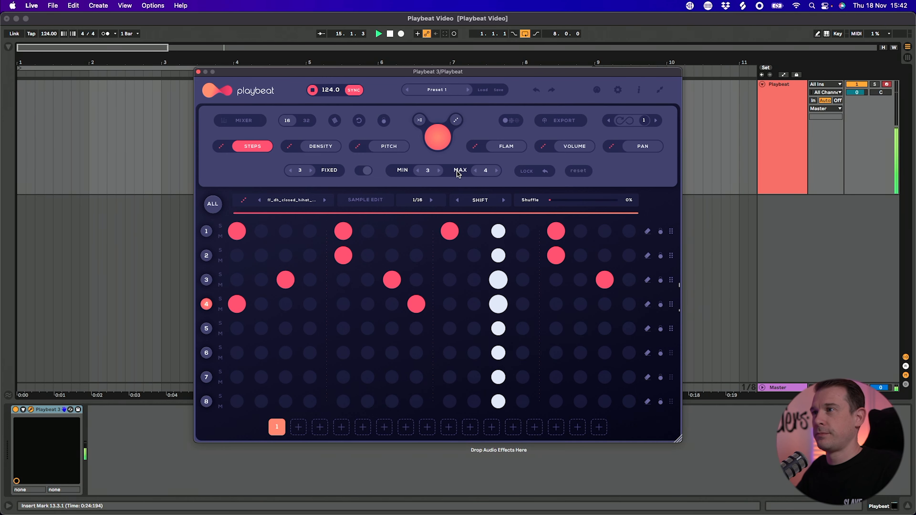
pyautogui.press('space')
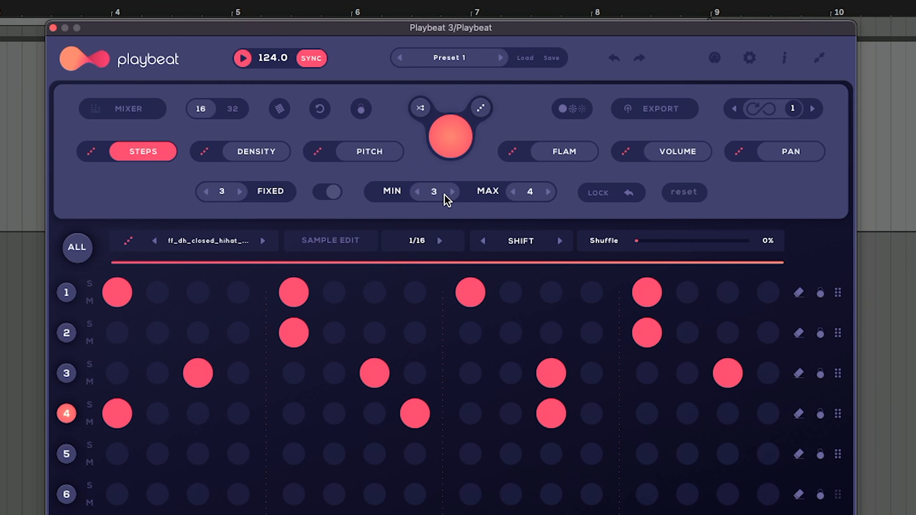
# Step: Set the step randomization range of channel 4 to a minimum of 4 and a maximum of 10
pyautogui.click(453, 195)
pyautogui.click(549, 193)
pyautogui.click(515, 192)
pyautogui.click(514, 192)
pyautogui.click(514, 191)
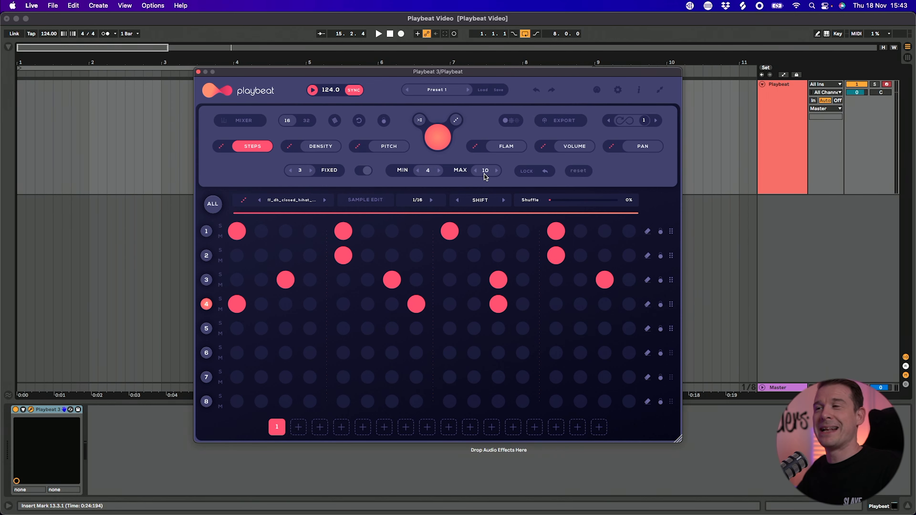
# Step: Randomize channel 4's steps three times within the new range, auditioning the resulting patterns
pyautogui.click(222, 148)
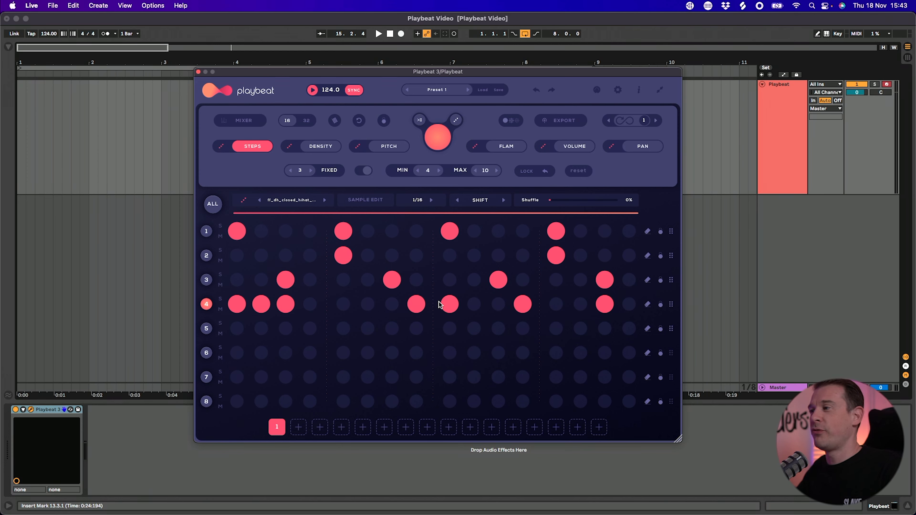
pyautogui.press('space')
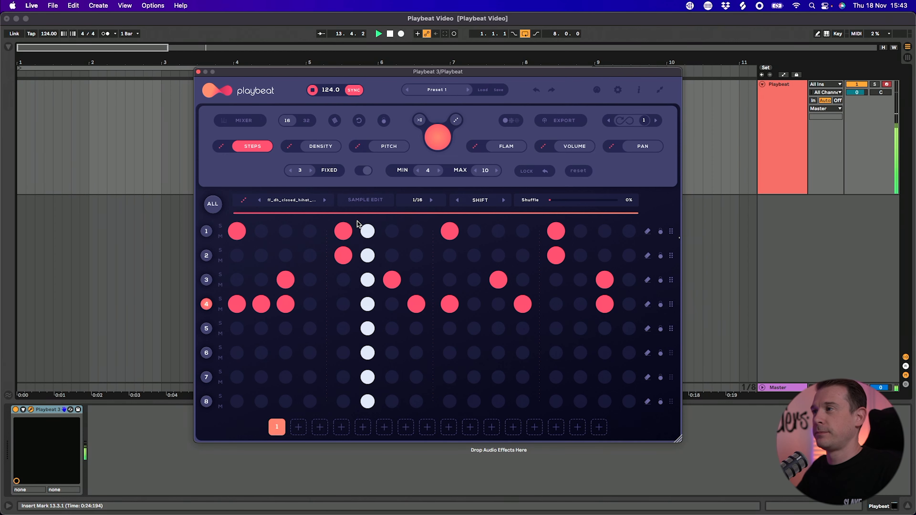
pyautogui.press('space')
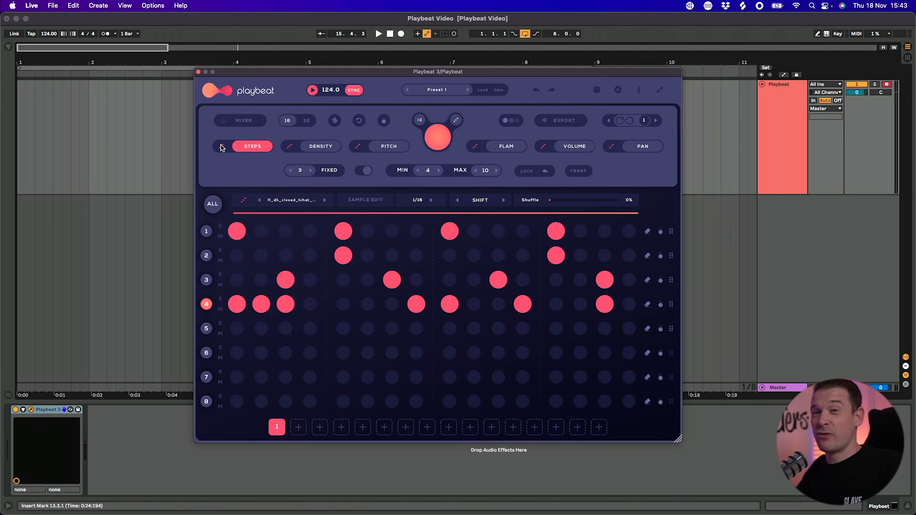
pyautogui.click(222, 148)
pyautogui.press('space')
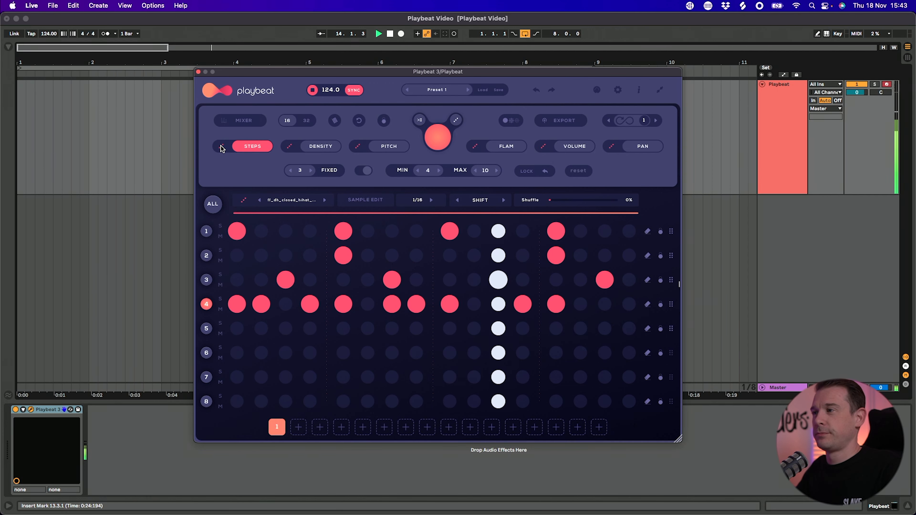
pyautogui.click(222, 148)
pyautogui.press('space')
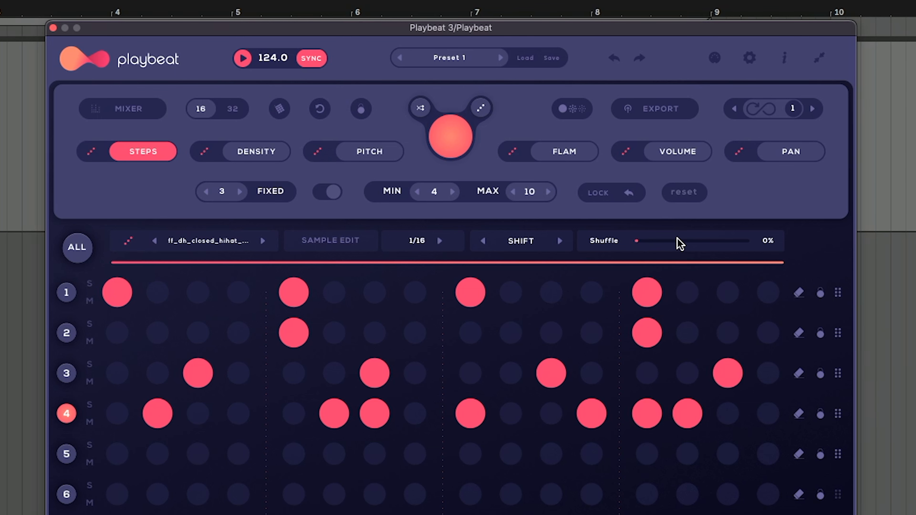
# Step: Set channel 4's shuffle to 69% while the pattern plays
pyautogui.press('space')
pyautogui.moveTo(573, 200); pyautogui.dragTo(591, 202)
pyautogui.moveTo(705, 245); pyautogui.dragTo(715, 245)
pyautogui.press('space')
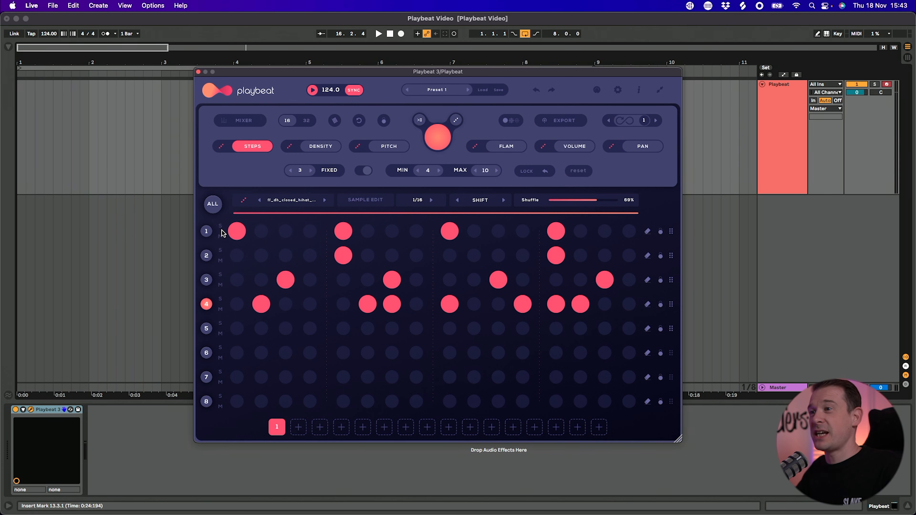
# Step: Check the shuffle of channels 3, 2 and 1, and set the shuffle of all channels to 71%
pyautogui.click(207, 280)
pyautogui.click(205, 255)
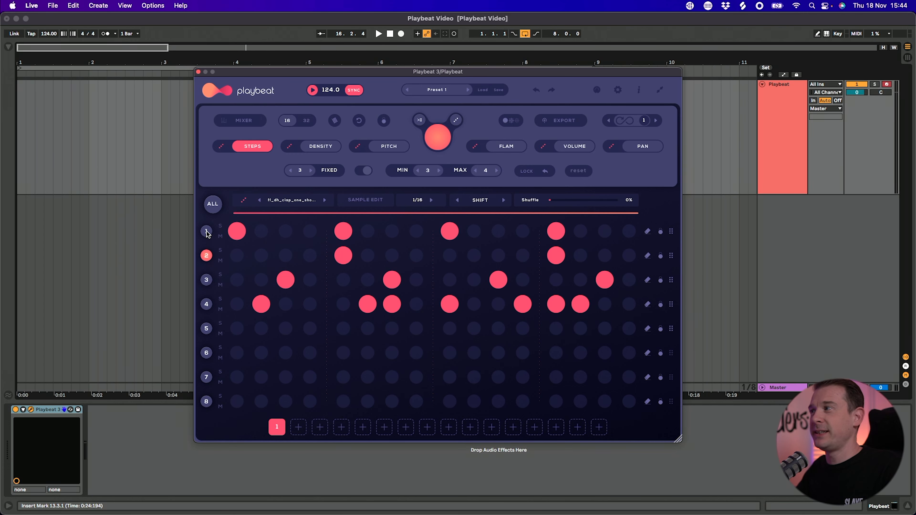
pyautogui.click(207, 255)
pyautogui.click(206, 231)
pyautogui.click(213, 204)
pyautogui.moveTo(559, 204); pyautogui.dragTo(575, 200)
# Step: Select the closed hi-hat on channel 4 and solo it
pyautogui.click(206, 304)
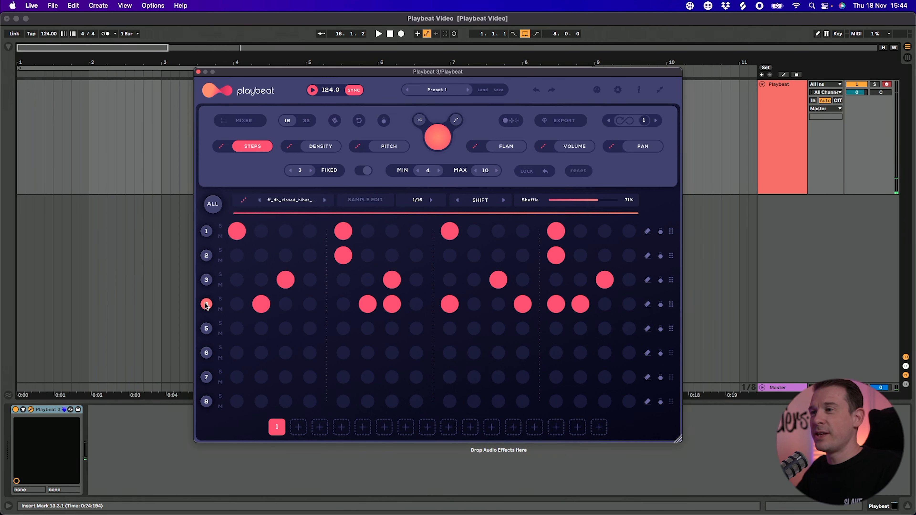
pyautogui.click(221, 298)
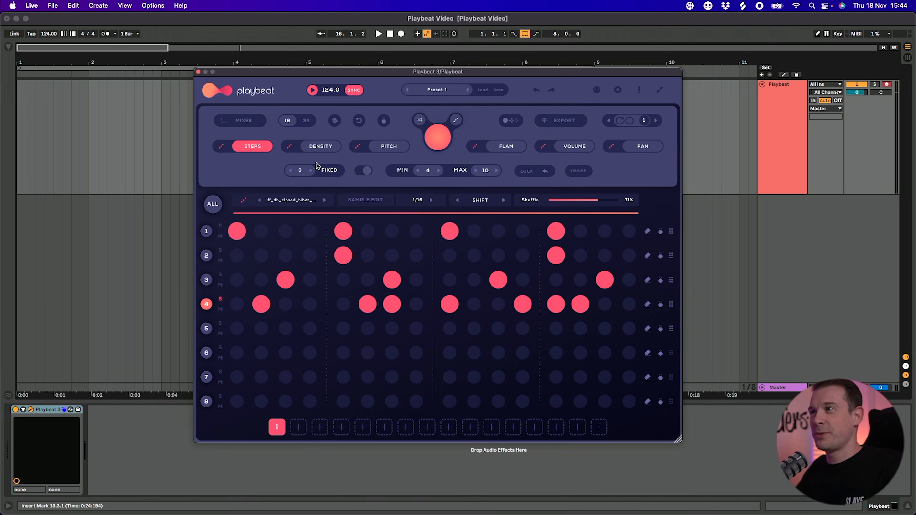
# Step: Try a density of 4 on step 2 and 2 on step 6 of channel 4, with playback
pyautogui.click(321, 148)
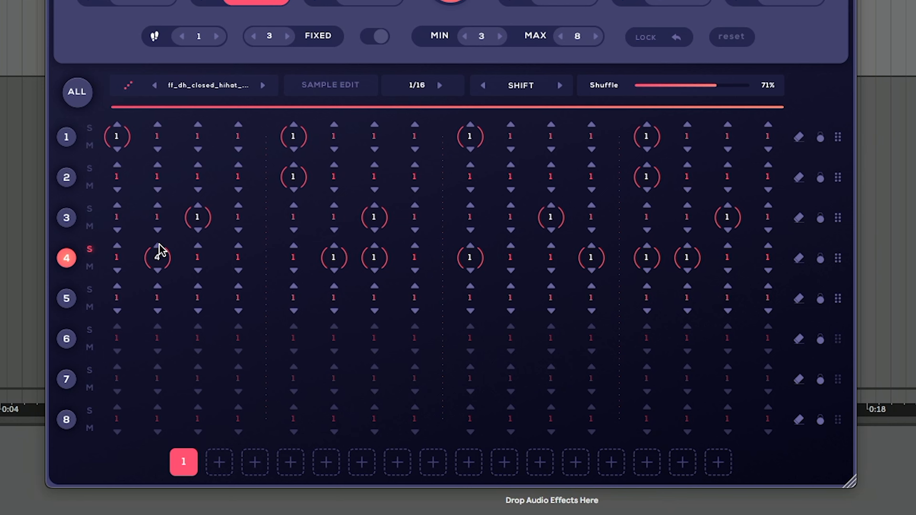
pyautogui.press('space')
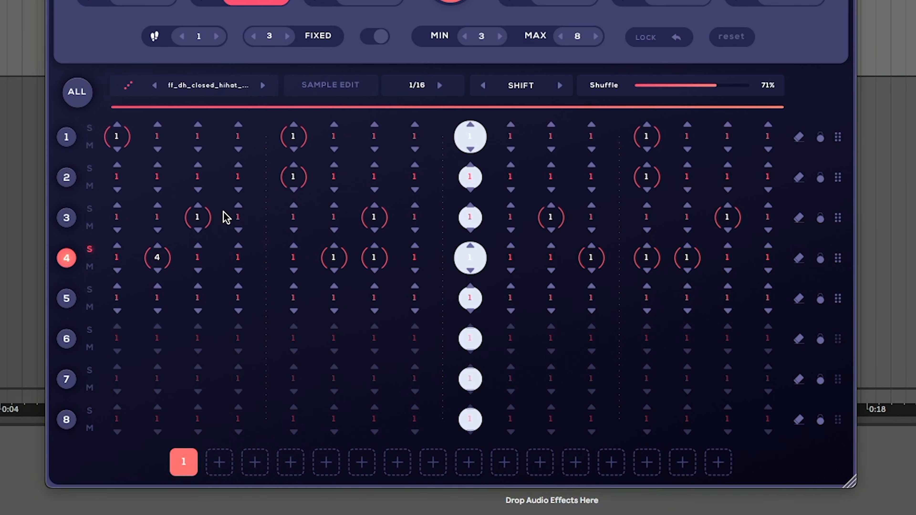
pyautogui.click(334, 246)
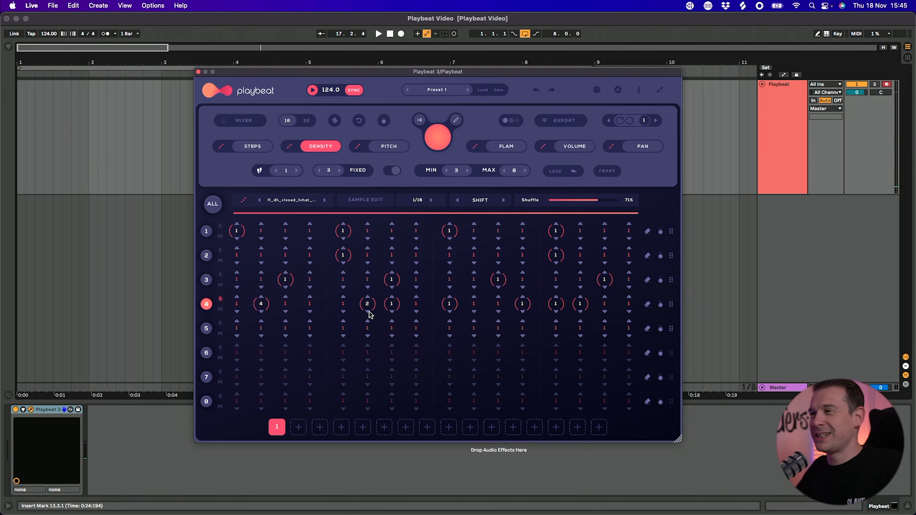
# Step: Return the density of steps 2 and 6 on channel 4 to 1
pyautogui.click(368, 312)
pyautogui.click(262, 311)
pyautogui.click(261, 312)
pyautogui.click(261, 312)
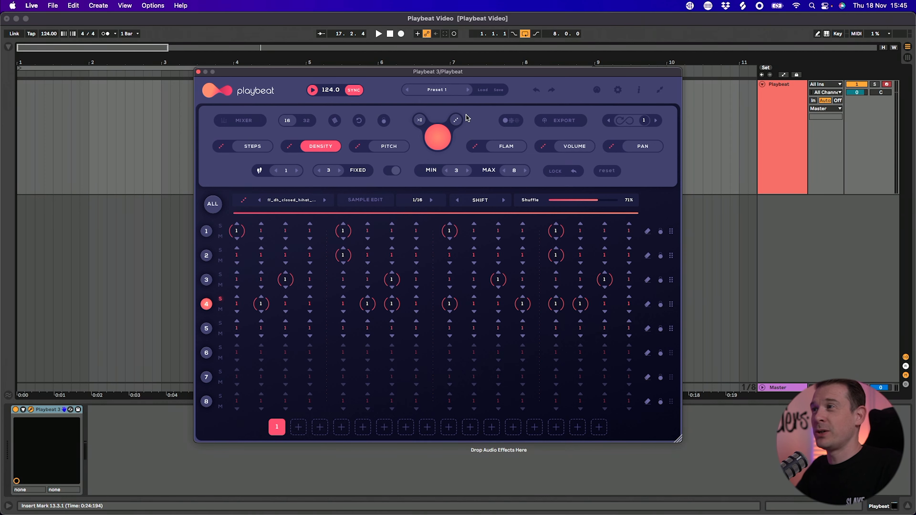
# Step: Randomize channel 4's pitches between F2 and G3 and audition the result
pyautogui.click(393, 144)
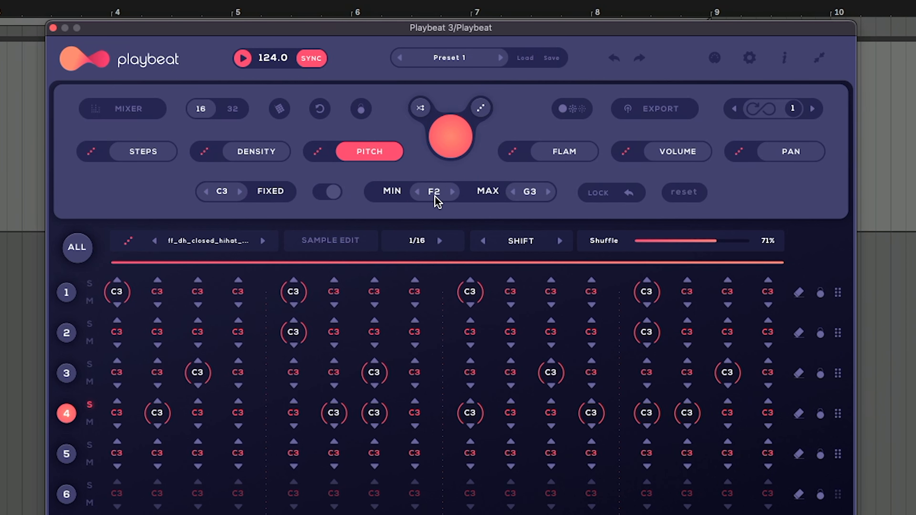
pyautogui.click(319, 150)
pyautogui.press('space')
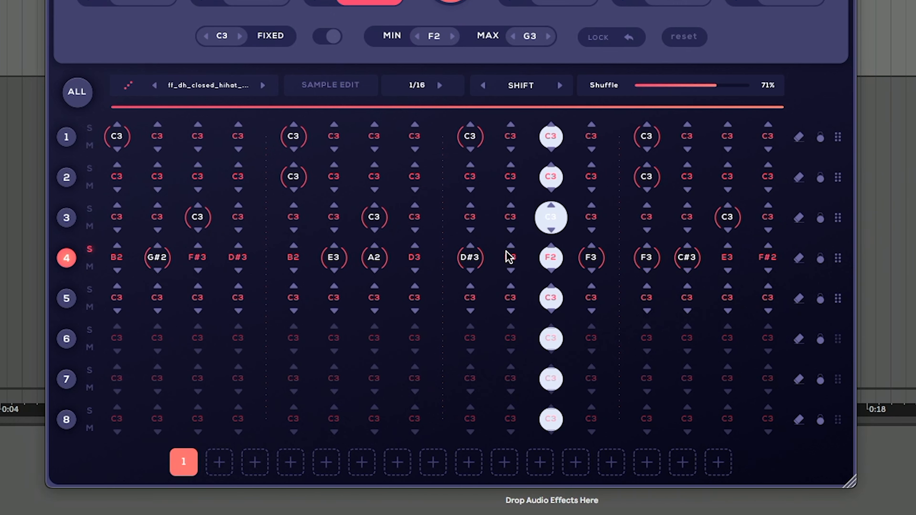
pyautogui.press('space')
# Step: Raise step 7 of channel 4 to C#3, audition it, and reset the channel to the fixed pitch C3
pyautogui.moveTo(374, 254); pyautogui.dragTo(376, 243)
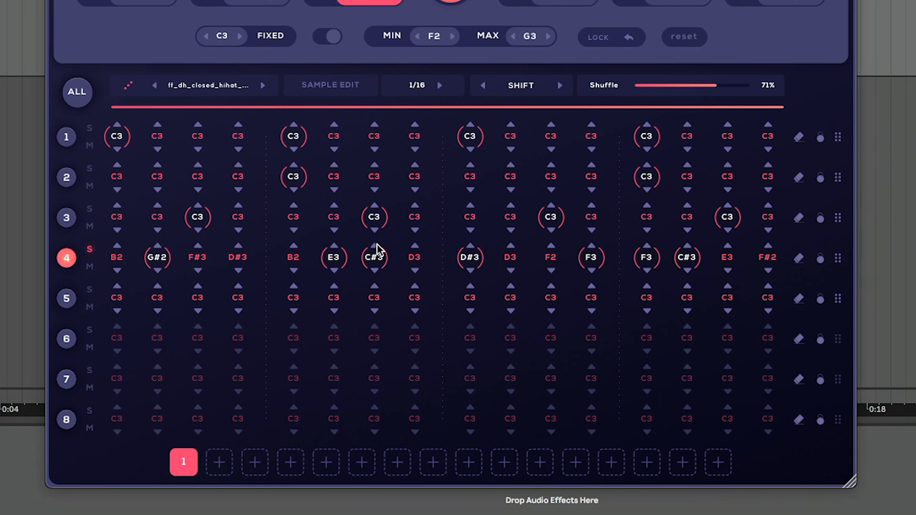
pyautogui.press('space')
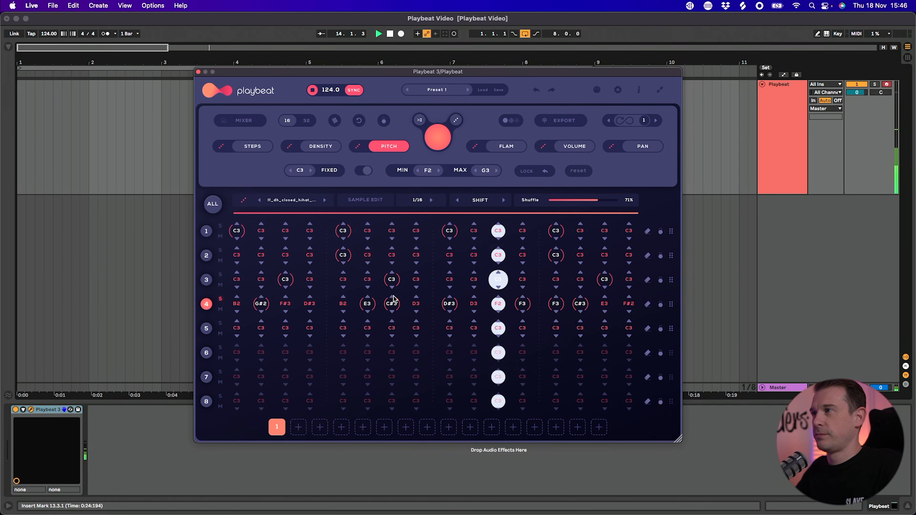
pyautogui.press('space')
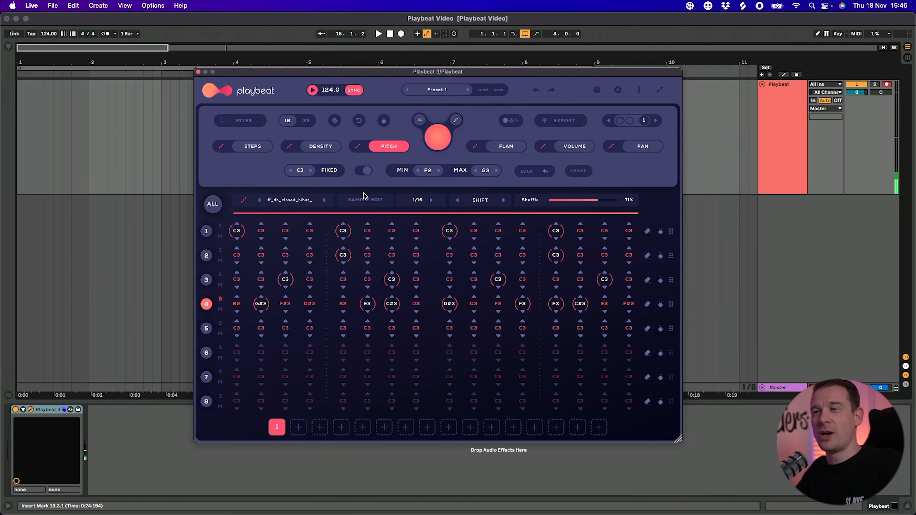
pyautogui.click(363, 172)
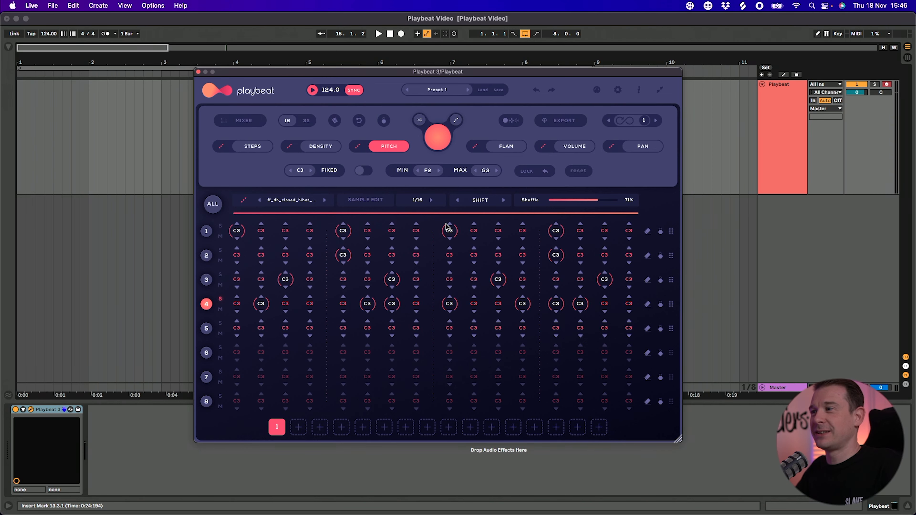
# Step: Raise the flam amount on step 2 of channel 4 and audition it during playback
pyautogui.click(506, 147)
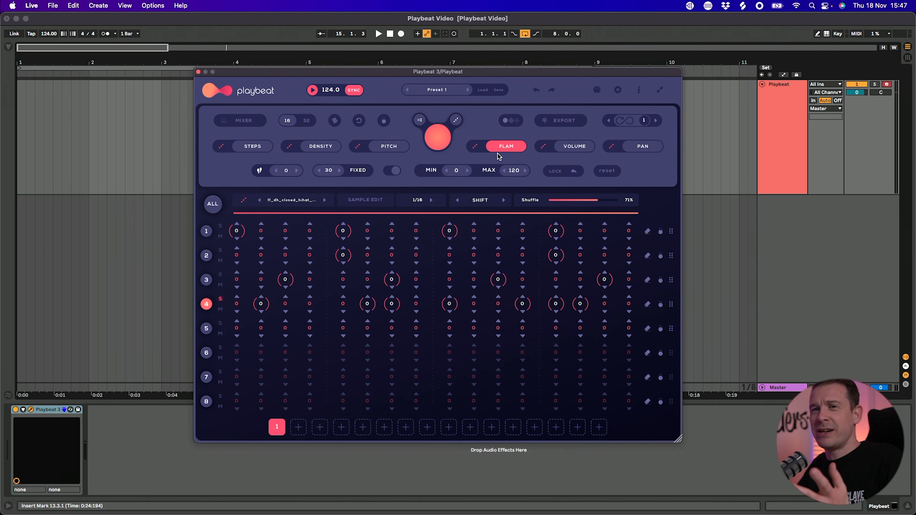
pyautogui.press('space')
pyautogui.moveTo(261, 306); pyautogui.dragTo(262, 273)
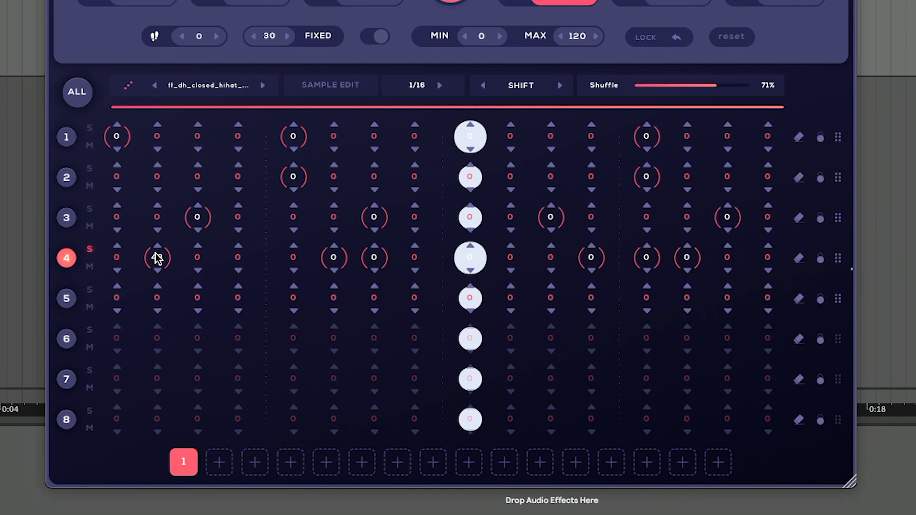
pyautogui.moveTo(157, 258); pyautogui.dragTo(159, 210)
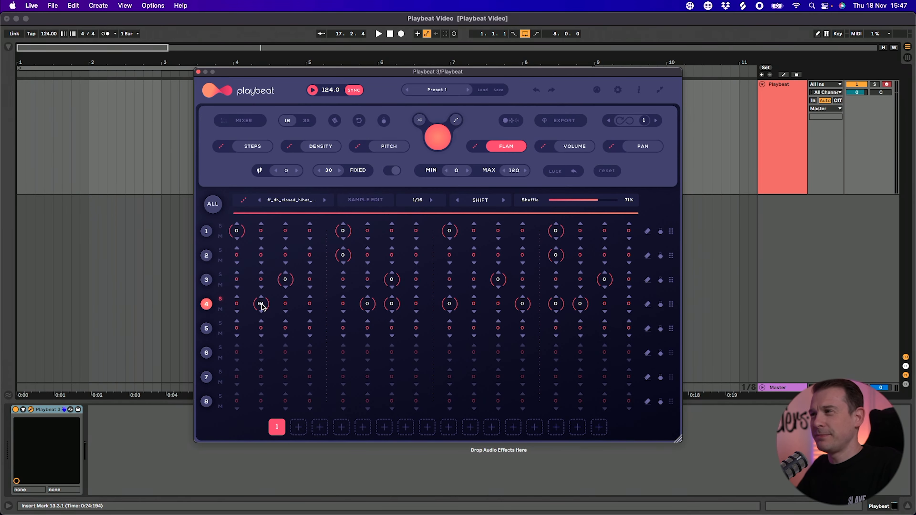
# Step: Randomize channel 4's step volumes between 40 and 80 and audition the result
pyautogui.click(576, 147)
pyautogui.click(635, 147)
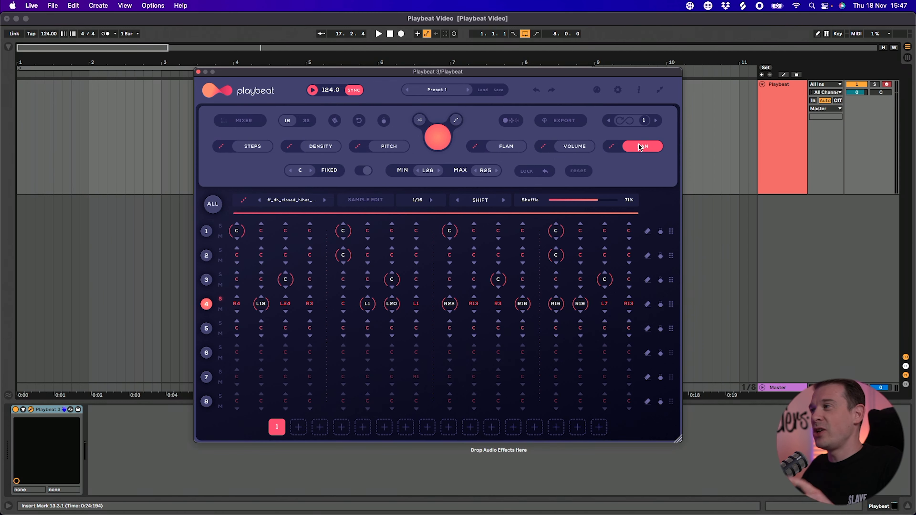
pyautogui.click(575, 149)
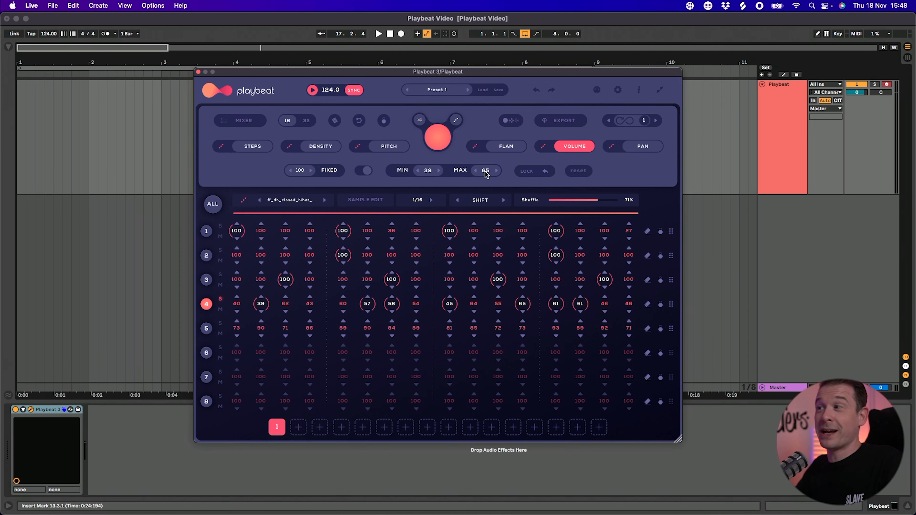
pyautogui.moveTo(485, 173); pyautogui.dragTo(499, 159)
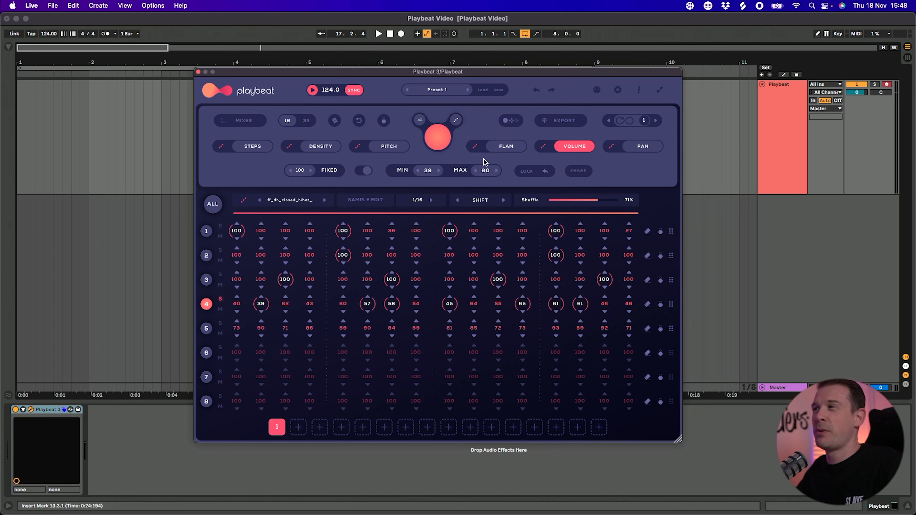
pyautogui.moveTo(429, 170); pyautogui.dragTo(429, 168)
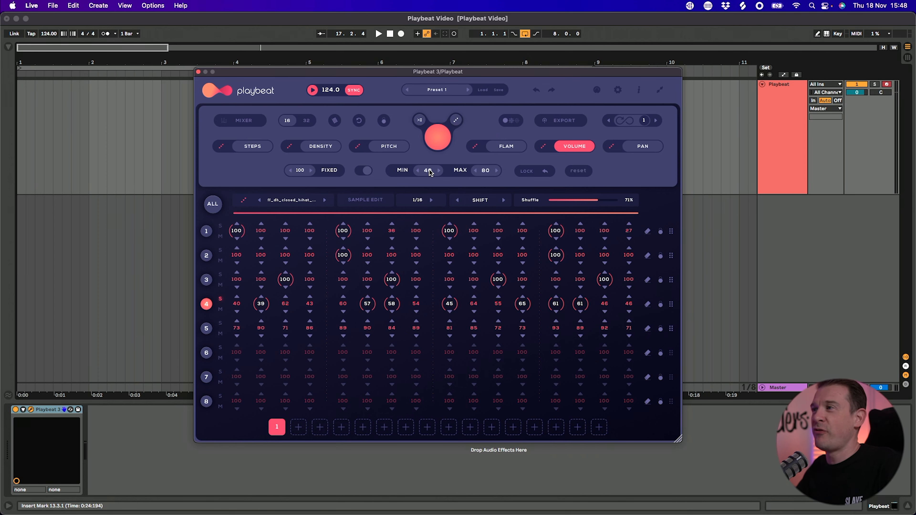
pyautogui.click(544, 146)
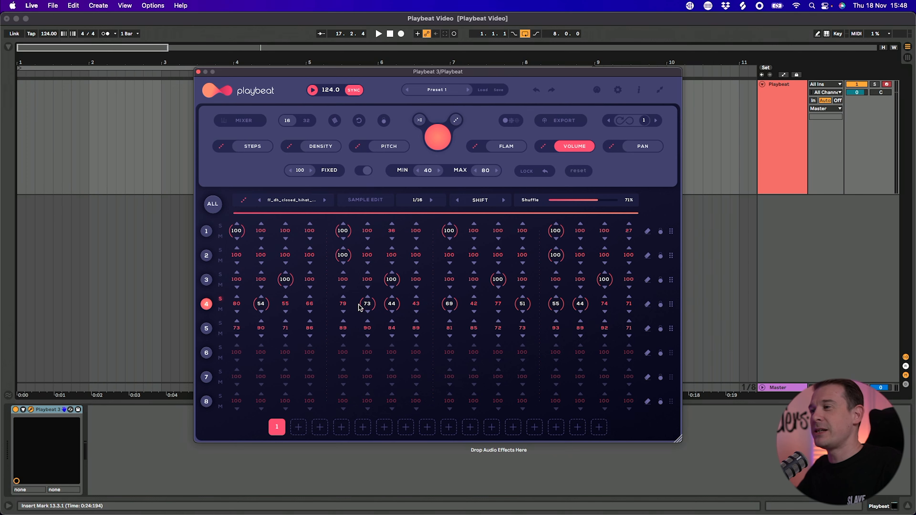
pyautogui.press('space')
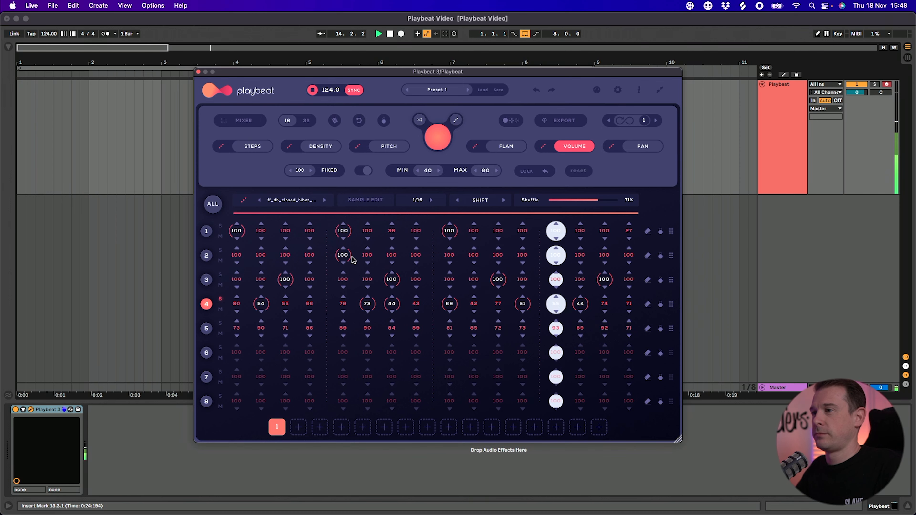
pyautogui.press('space')
pyautogui.click(543, 146)
# Step: Adjust the minimum limit of channel 4's random pan range
pyautogui.click(651, 150)
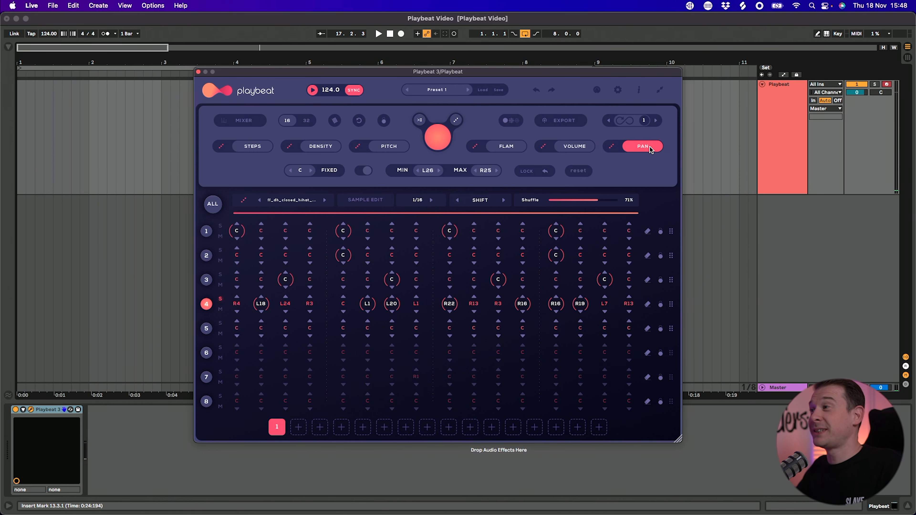
pyautogui.moveTo(431, 170); pyautogui.dragTo(434, 168)
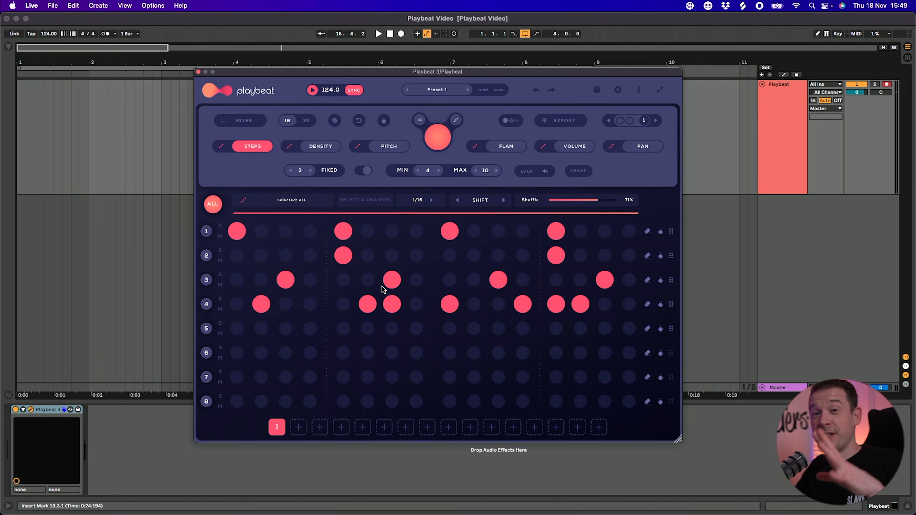
# Step: Balance the mixer levels by setting channel 3 to 75% and lowering channel 4
pyautogui.click(245, 120)
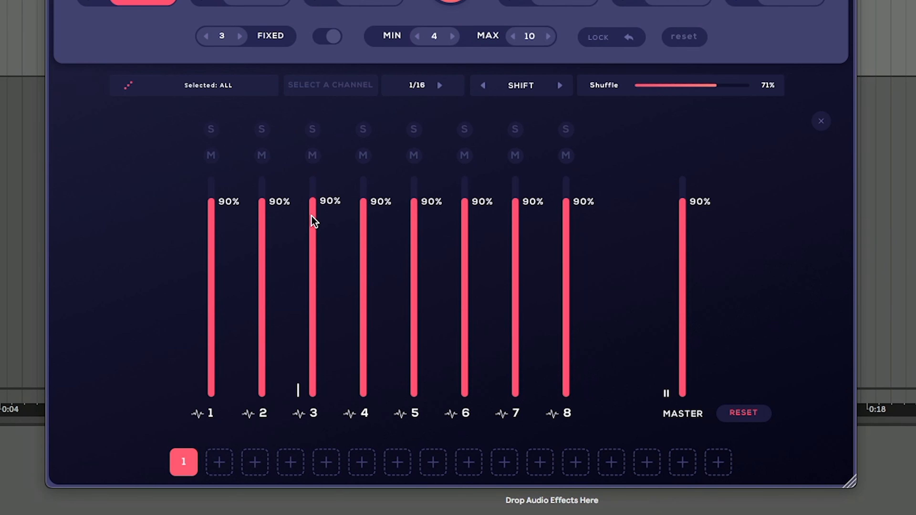
pyautogui.moveTo(327, 218); pyautogui.dragTo(317, 257)
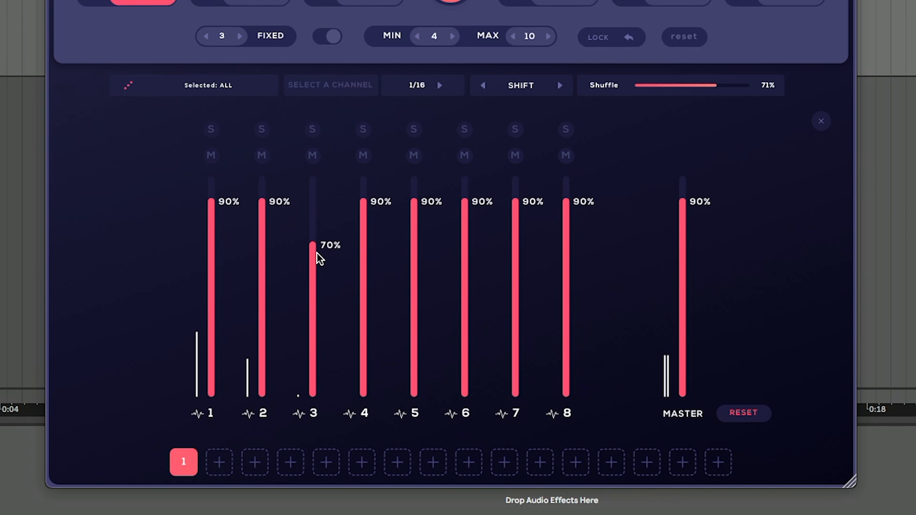
pyautogui.moveTo(363, 219); pyautogui.dragTo(362, 325)
pyautogui.moveTo(312, 246); pyautogui.dragTo(312, 234)
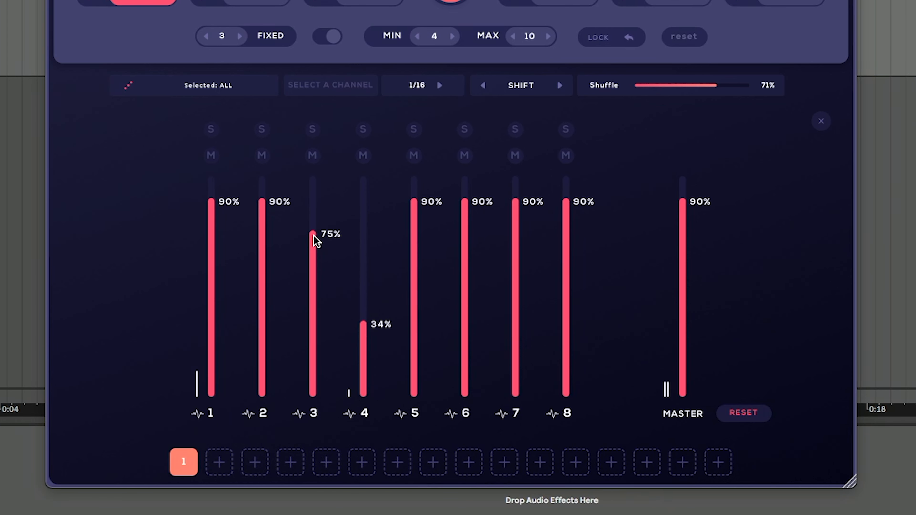
pyautogui.moveTo(363, 323); pyautogui.dragTo(364, 311)
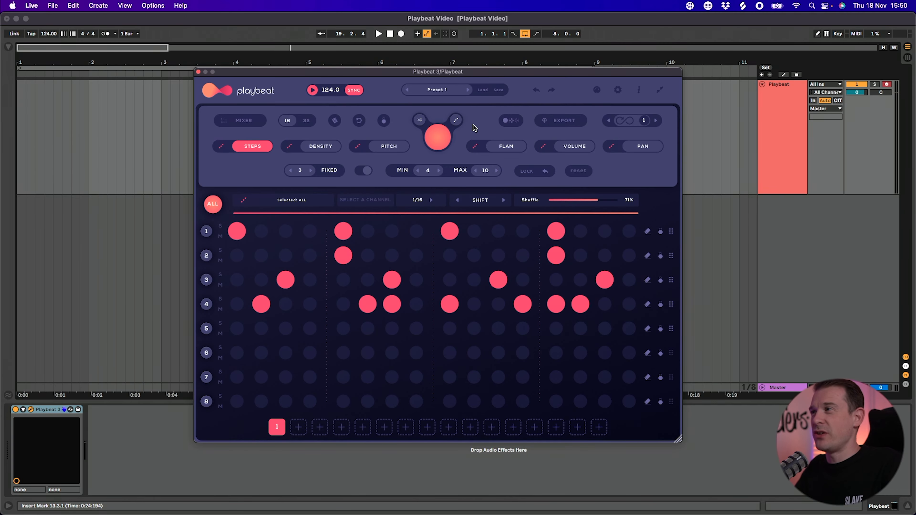
# Step: Try two full randomizations of all channels' steps during playback, and undo both
pyautogui.press('space')
pyautogui.click(438, 138)
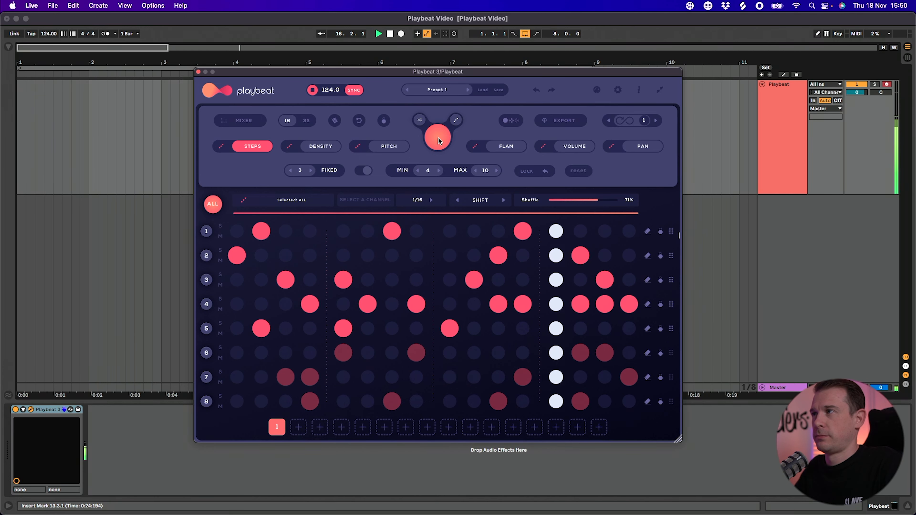
pyautogui.click(438, 138)
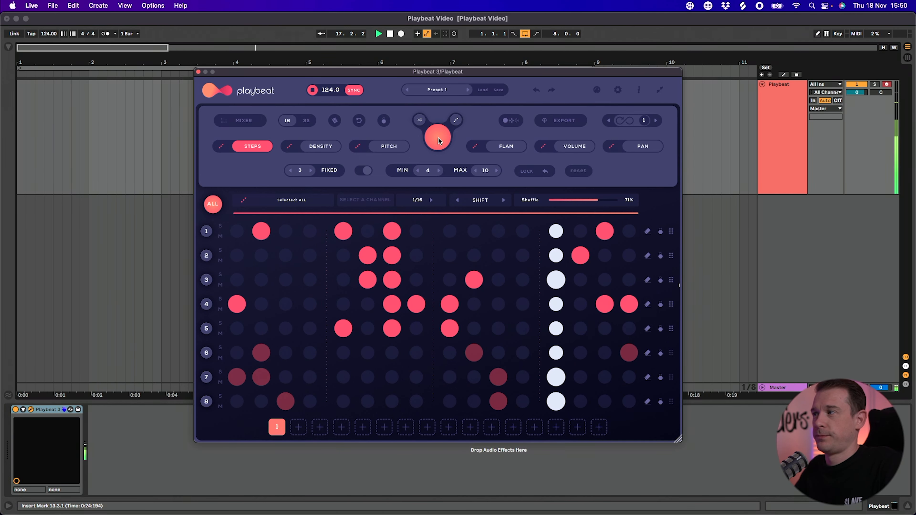
pyautogui.press('space')
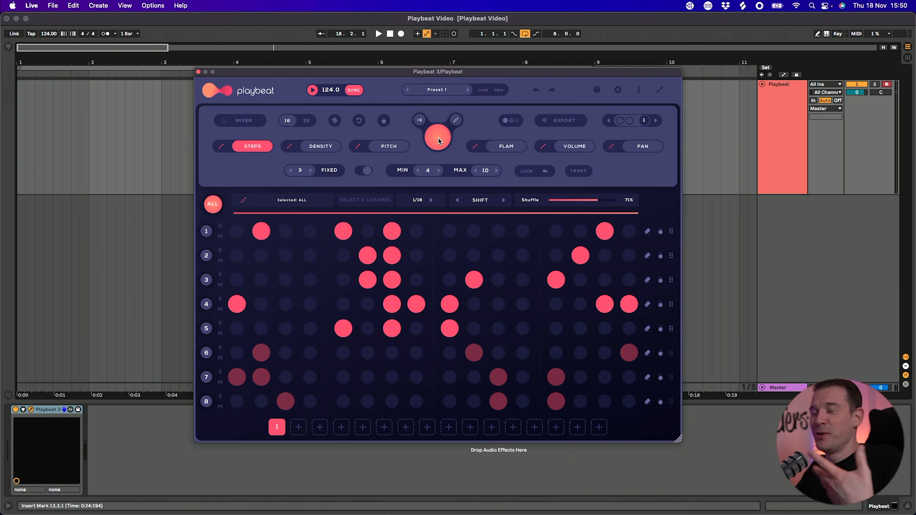
pyautogui.click(536, 90)
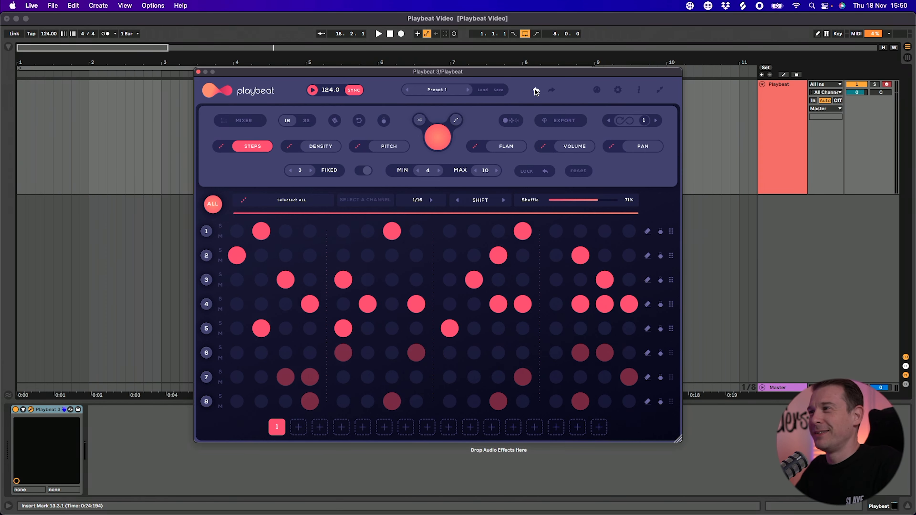
pyautogui.click(536, 89)
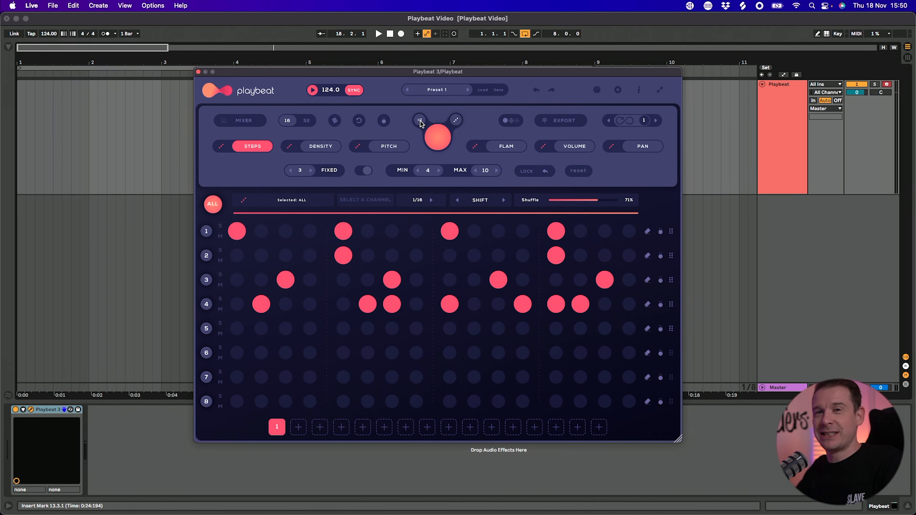
# Step: Audition a partial variation of the original pattern on all channels and undo it
pyautogui.press('space')
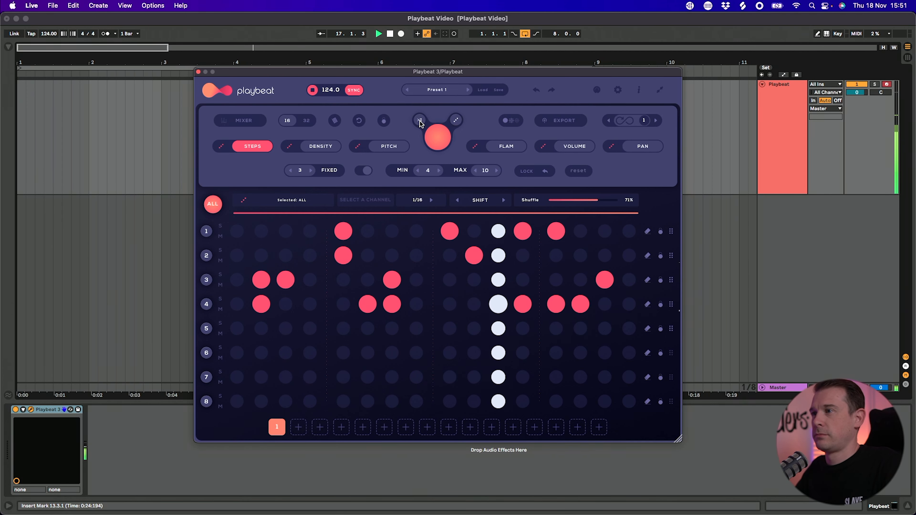
pyautogui.press('space')
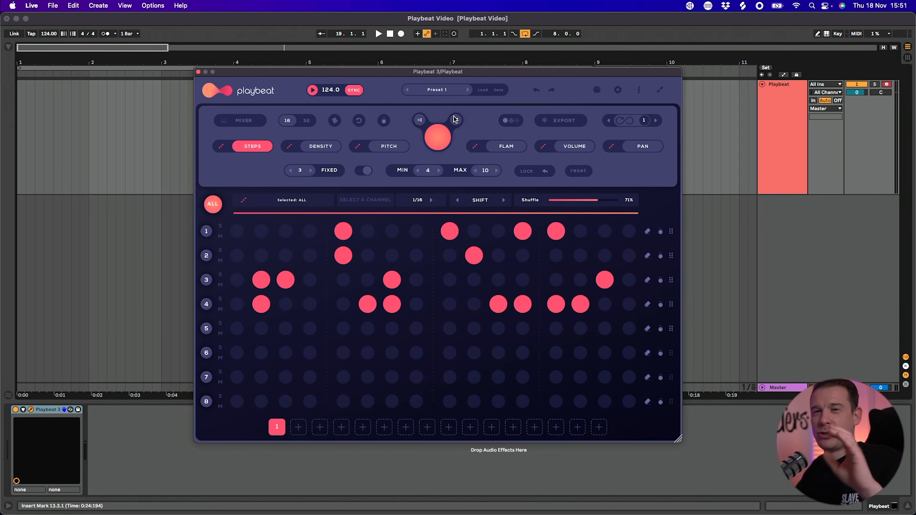
pyautogui.click(535, 89)
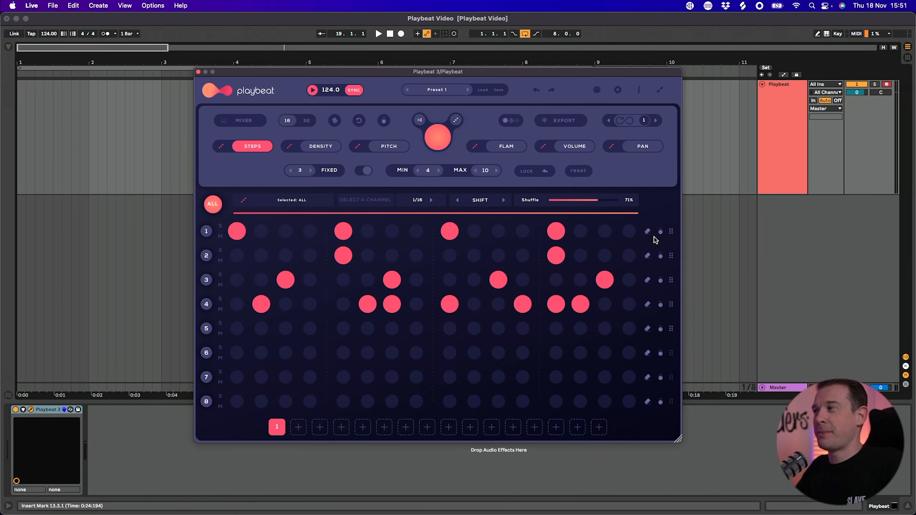
# Step: Lock channels 1 and 2 against randomization and audition a partial variation of the remaining channels' steps
pyautogui.click(660, 231)
pyautogui.click(660, 256)
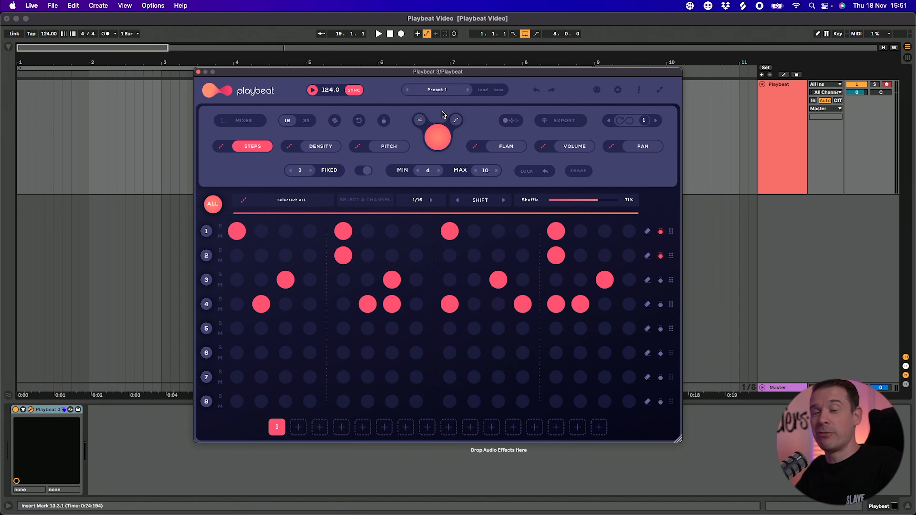
pyautogui.press('space')
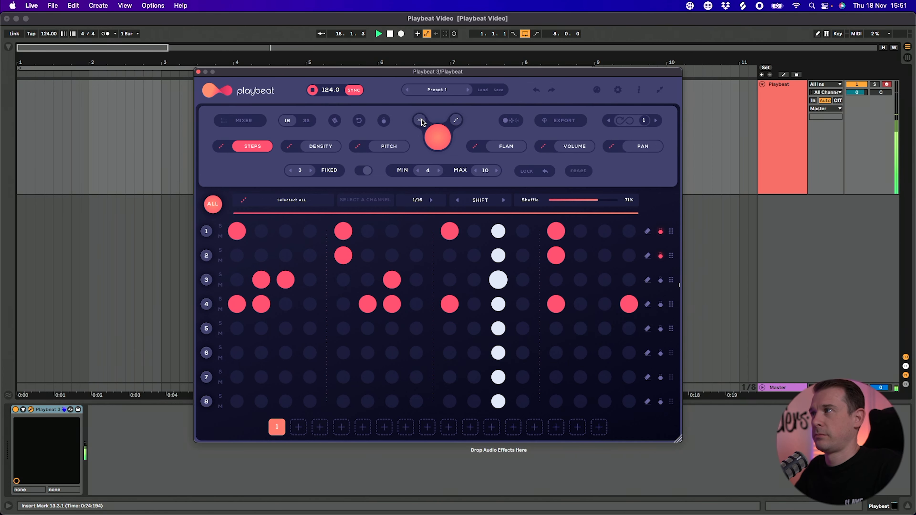
pyautogui.press('space')
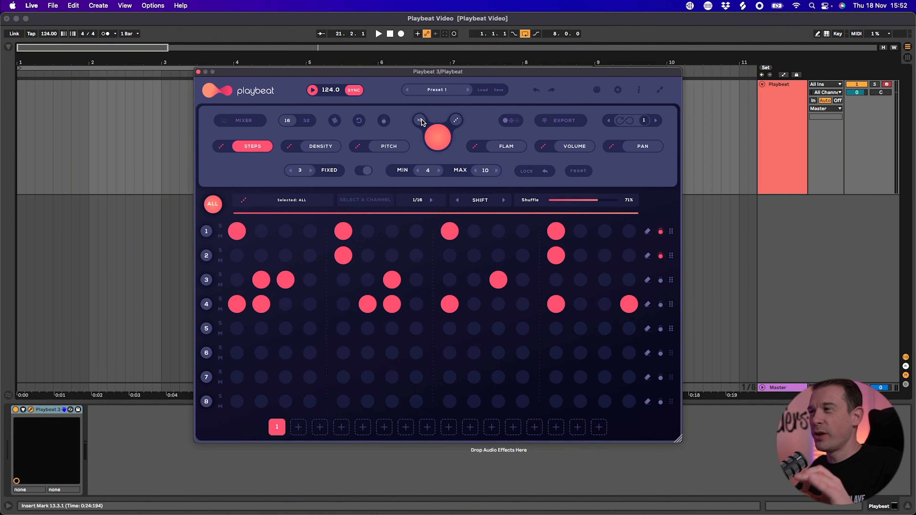
pyautogui.click(421, 121)
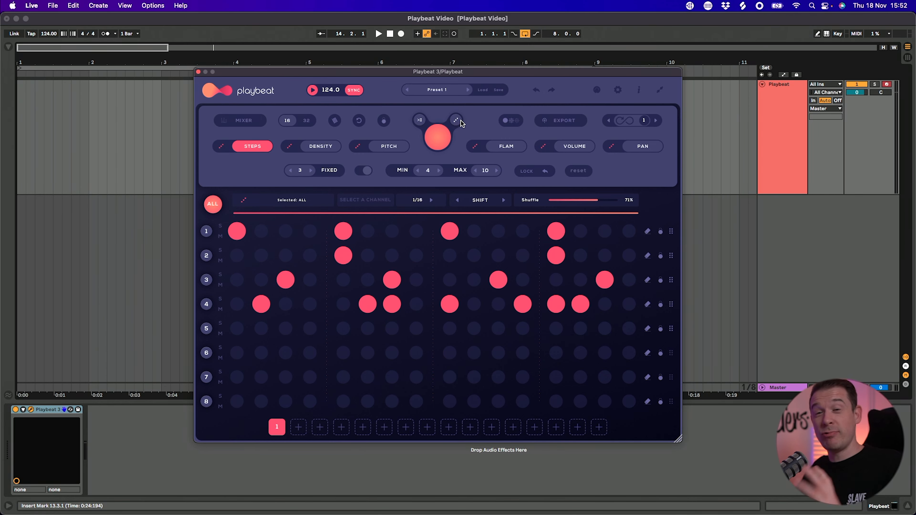
# Step: Apply the secondary randomizer repeatedly to all channels during playback, and stop playback
pyautogui.press('space')
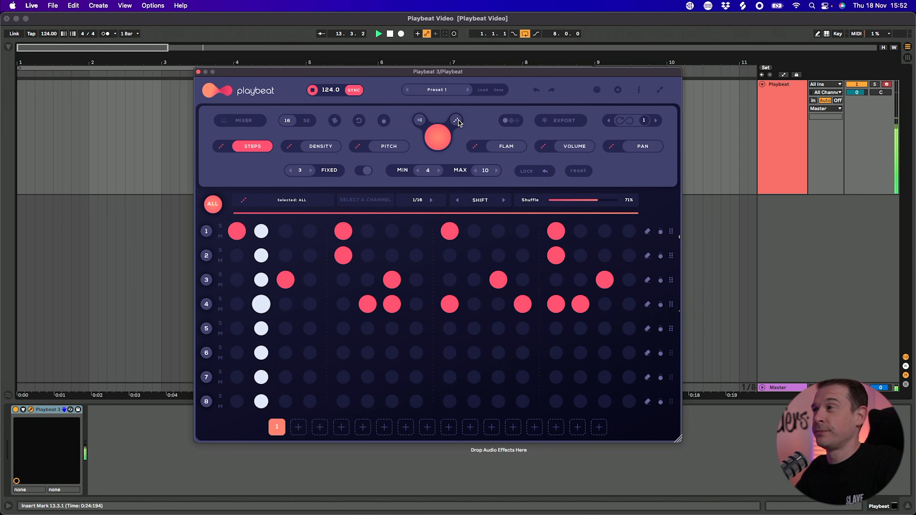
pyautogui.click(458, 120)
pyautogui.click(458, 120)
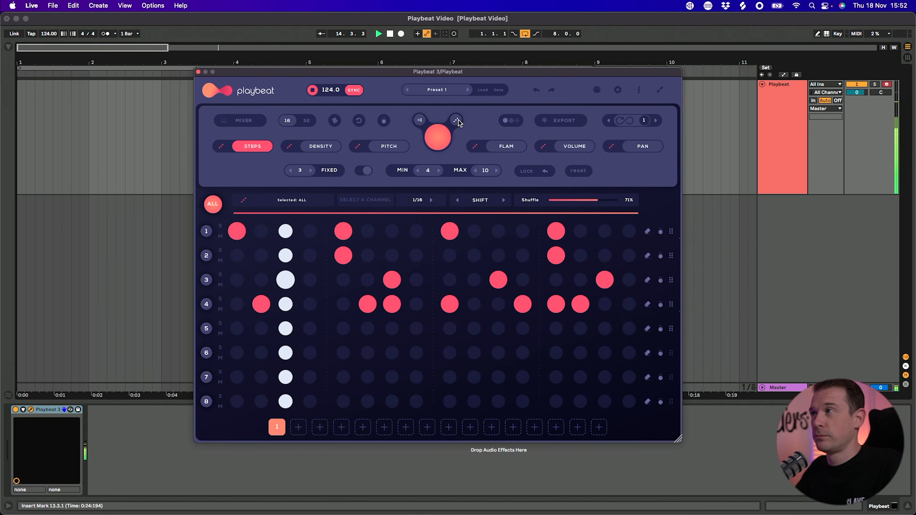
pyautogui.click(459, 120)
pyautogui.click(459, 120)
pyautogui.click(458, 120)
pyautogui.click(458, 120)
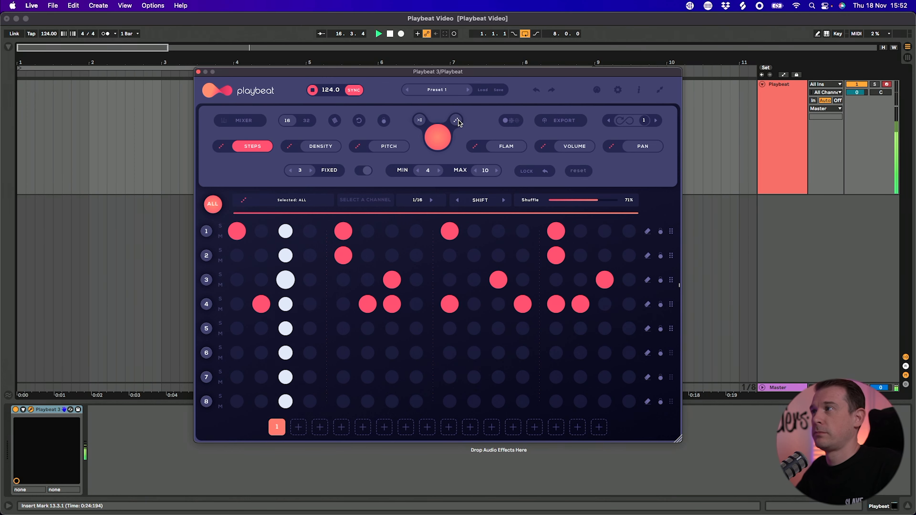
pyautogui.click(459, 120)
pyautogui.click(459, 120)
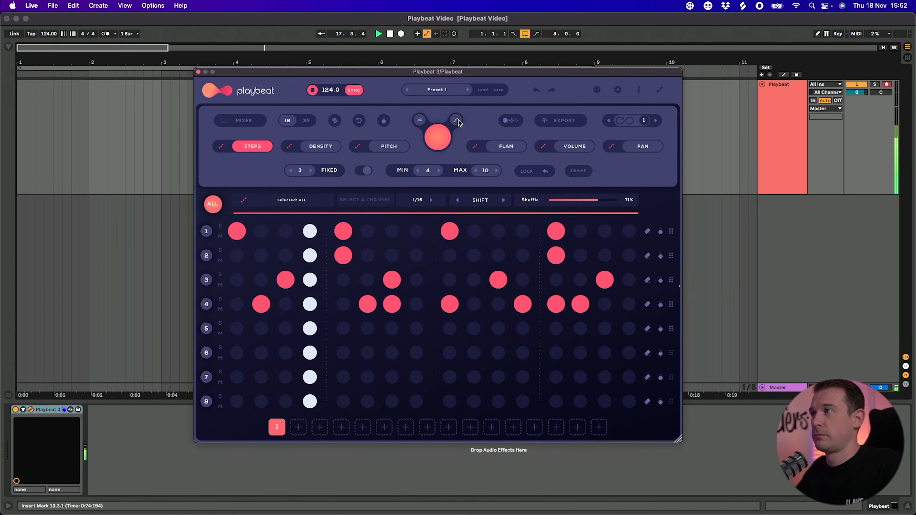
pyautogui.click(459, 121)
pyautogui.click(459, 121)
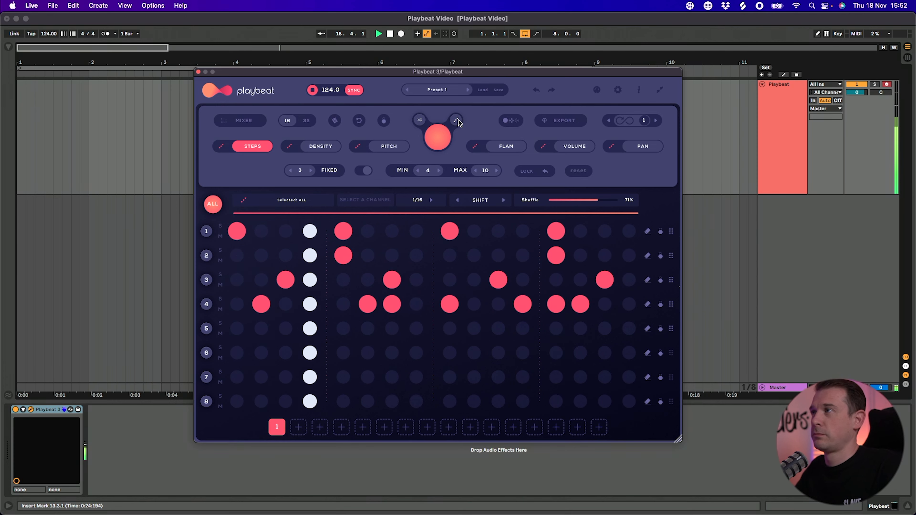
pyautogui.click(458, 120)
pyautogui.click(459, 120)
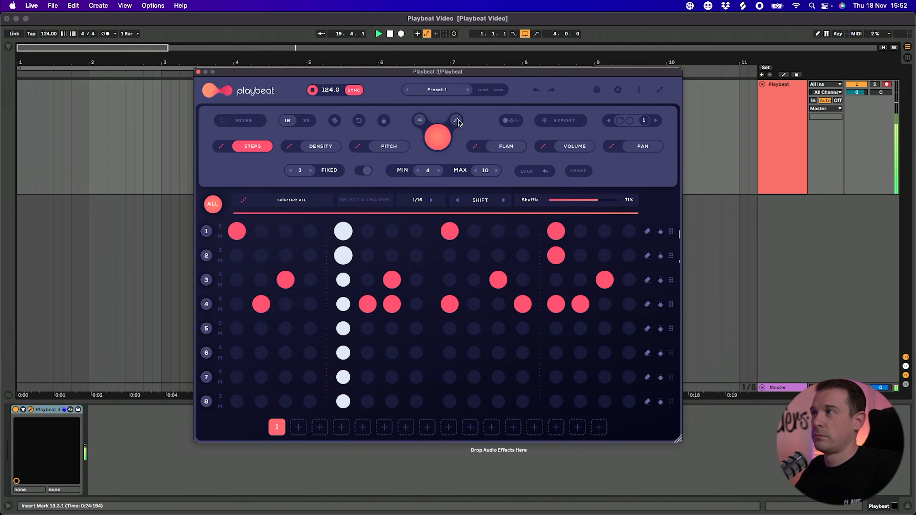
pyautogui.click(459, 121)
pyautogui.click(458, 121)
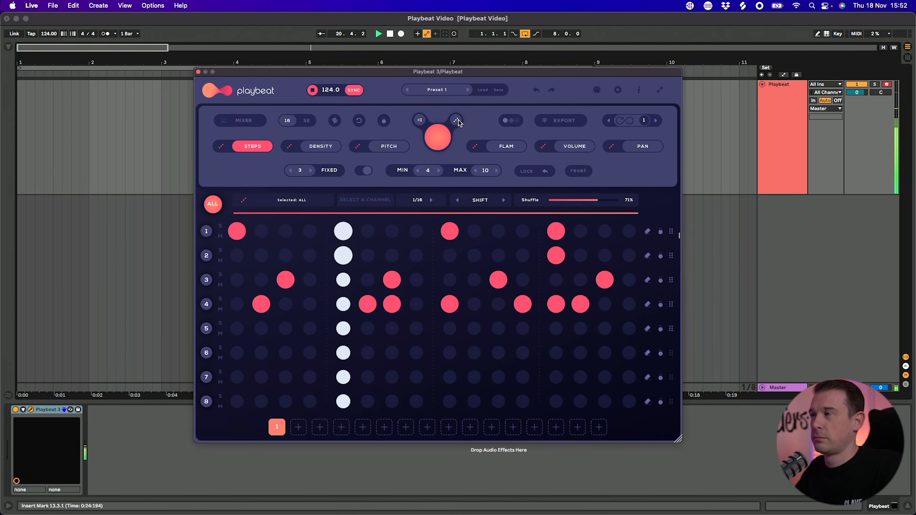
pyautogui.click(459, 120)
pyautogui.click(458, 120)
pyautogui.press('space')
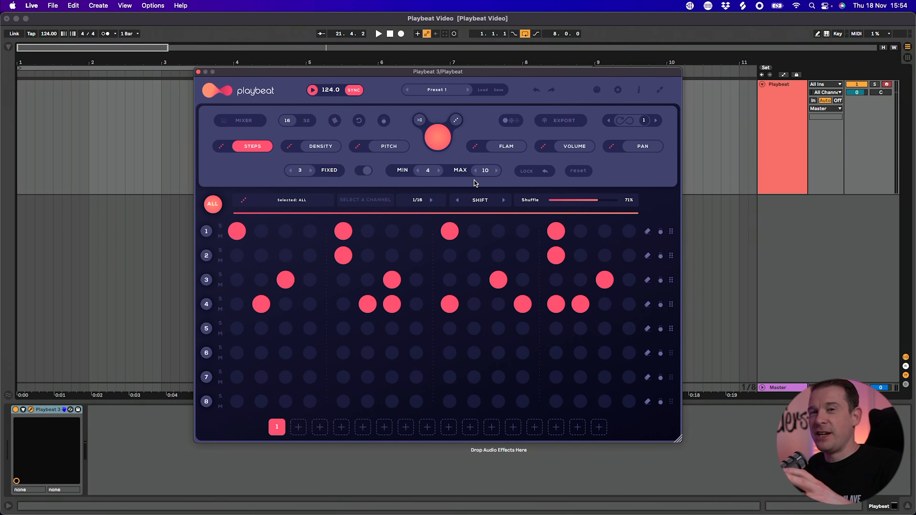
# Step: Turn on Linear Group for tracks 3 and 4 in the plugin settings
pyautogui.click(617, 90)
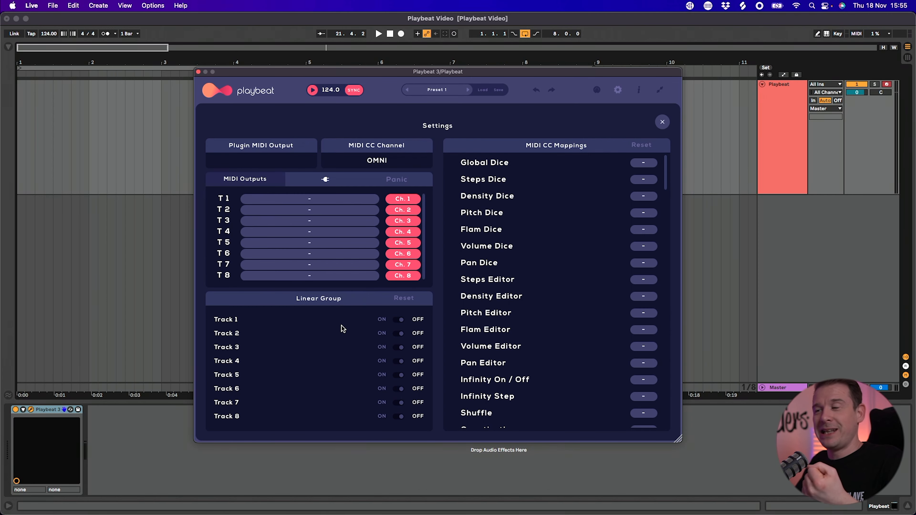
pyautogui.click(399, 348)
pyautogui.click(398, 361)
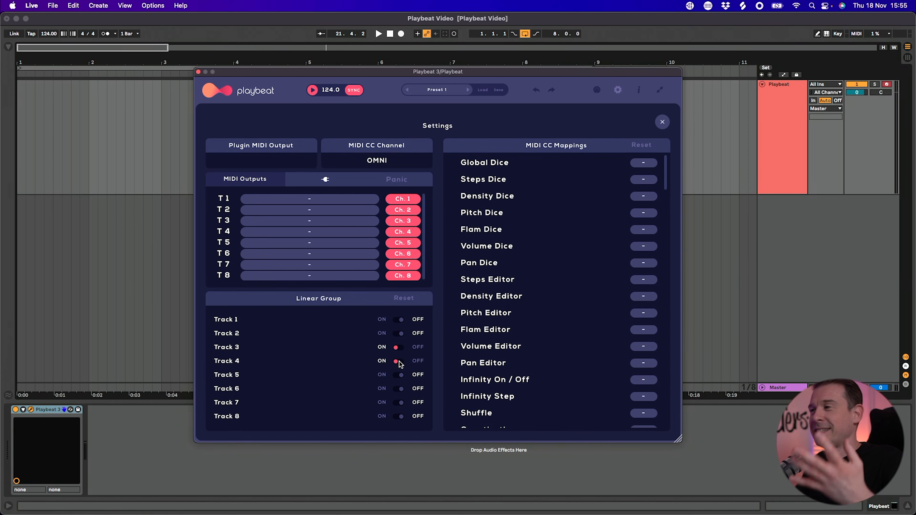
pyautogui.click(618, 89)
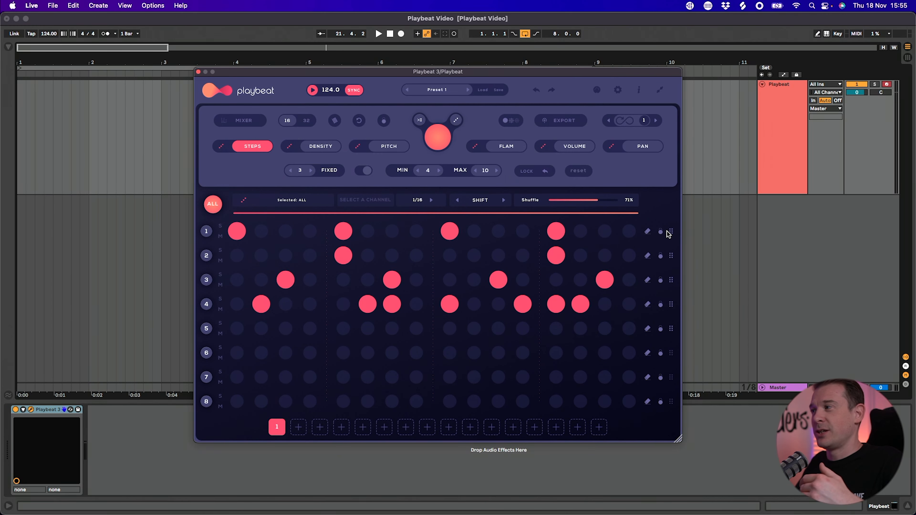
# Step: Lock channels 1 and 2 and audition randomized steps on the remaining channels during playback
pyautogui.click(661, 255)
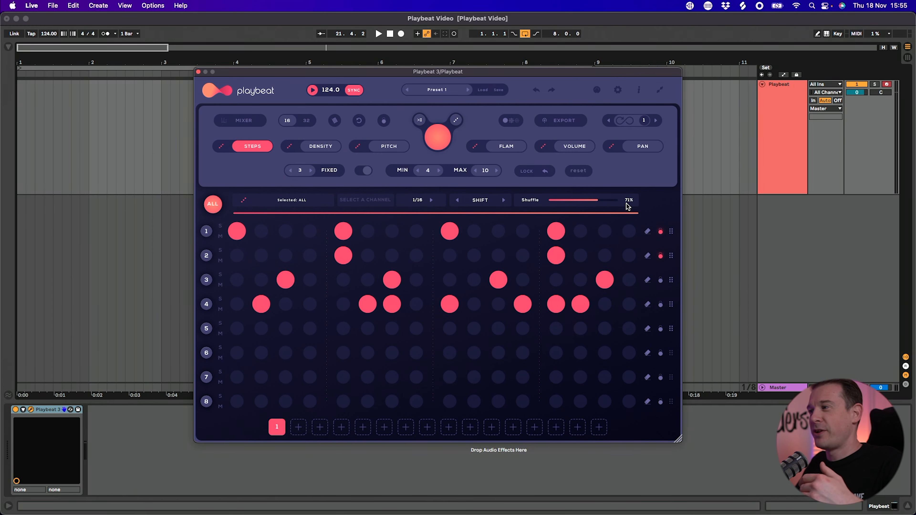
pyautogui.click(220, 148)
pyautogui.press('space')
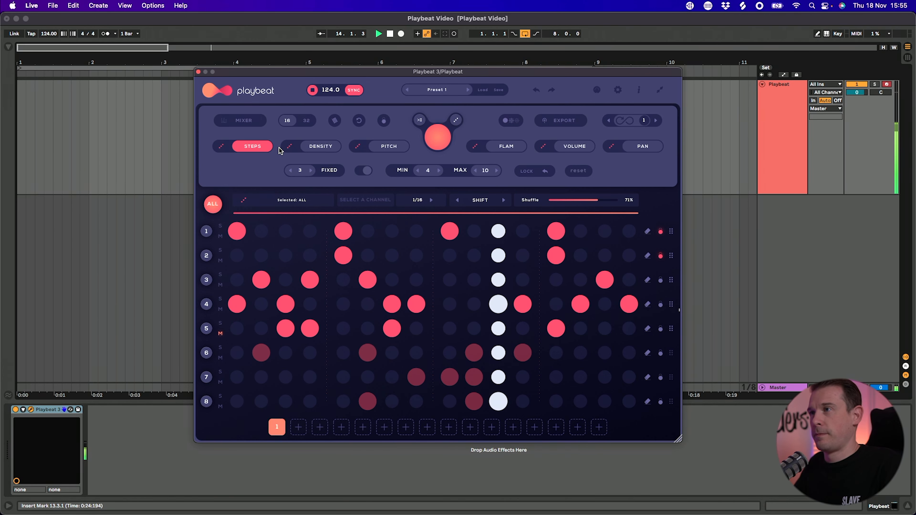
pyautogui.click(221, 147)
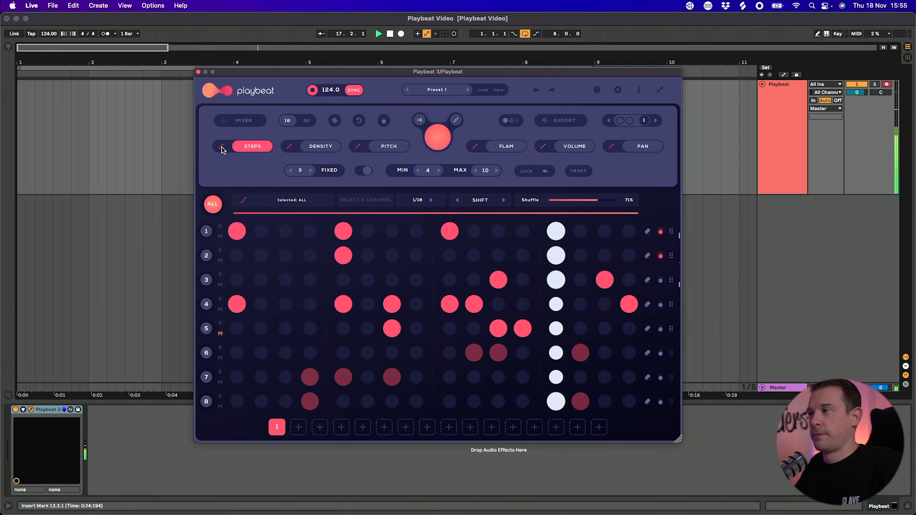
pyautogui.press('space')
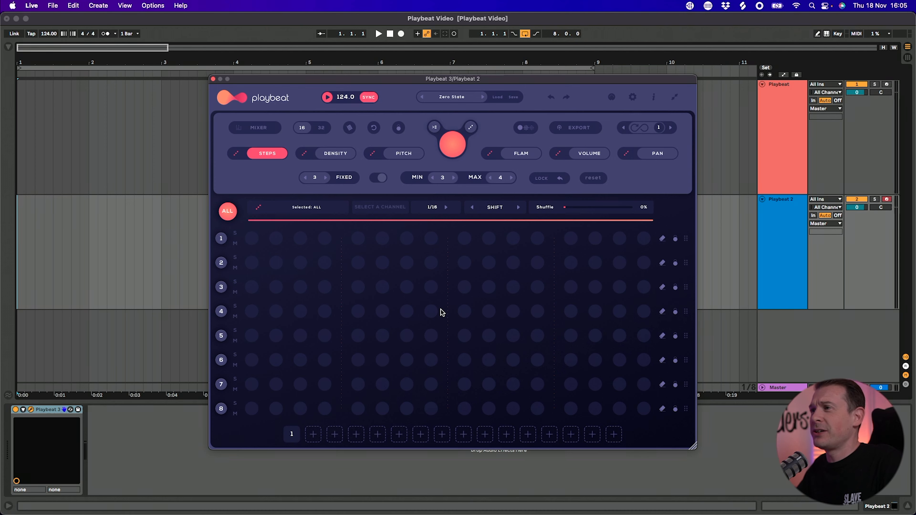
# Step: Switch to Splice and load RARE_Bongo_texture_oneshot onto channel 1 and PMRZ_Bongo_09.wav onto channel 2 of the second Playbeat instance
pyautogui.press('super+Tab')
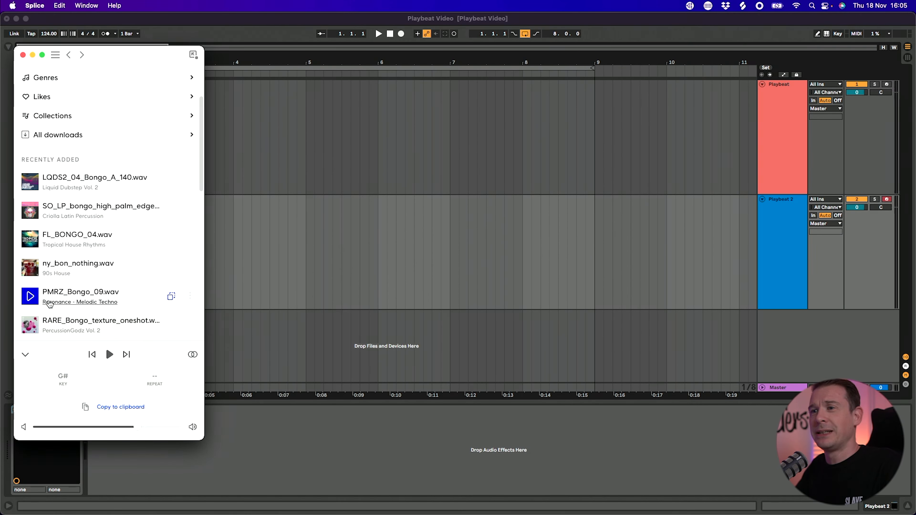
pyautogui.click(31, 327)
pyautogui.moveTo(42, 323); pyautogui.dragTo(300, 212)
pyautogui.click(32, 298)
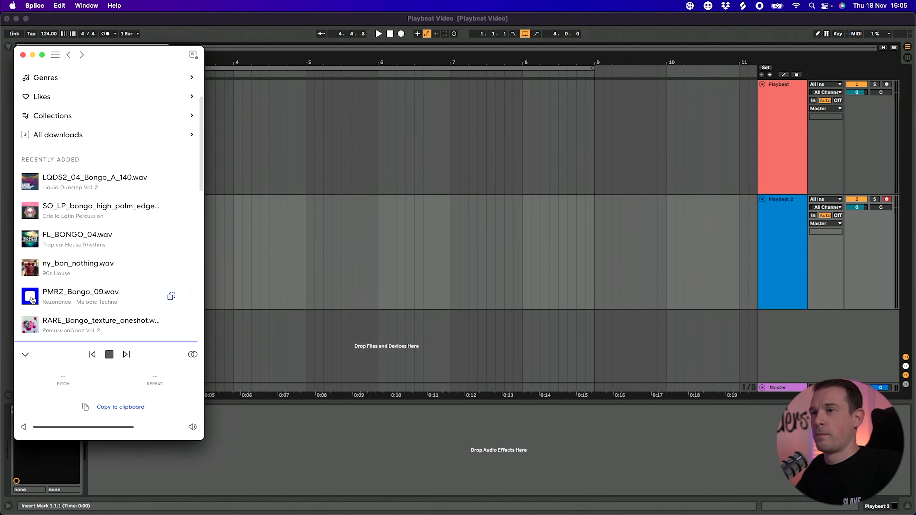
pyautogui.moveTo(32, 299); pyautogui.dragTo(308, 212)
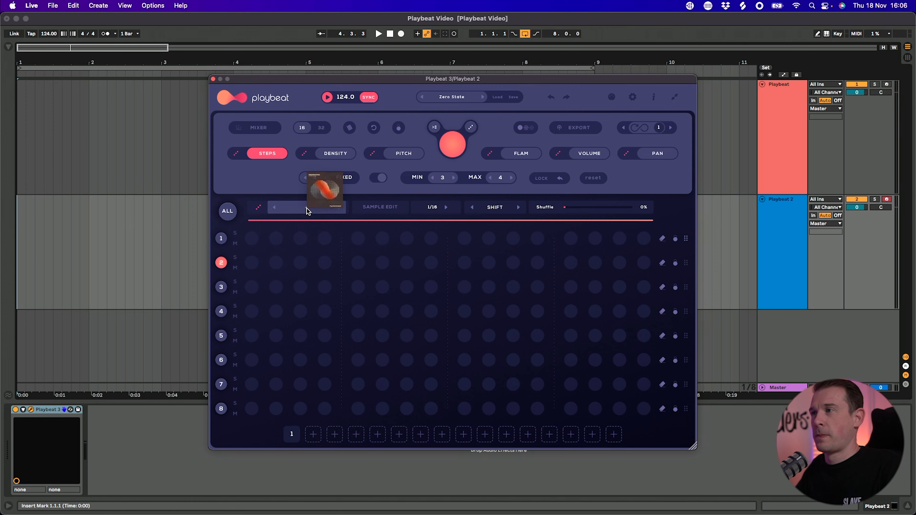
# Step: Load ny_bon_nothing.wav onto channel 3 and FL_BONGO_04.wav onto channel 4 from Splice
pyautogui.moveTo(265, 238); pyautogui.dragTo(299, 209)
pyautogui.moveTo(299, 209); pyautogui.dragTo(299, 209)
pyautogui.click(31, 241)
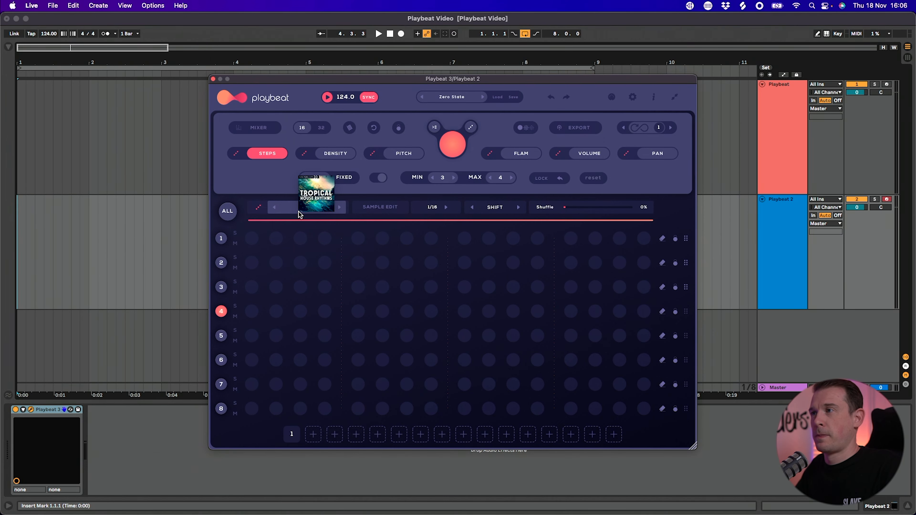
pyautogui.moveTo(299, 214); pyautogui.dragTo(301, 212)
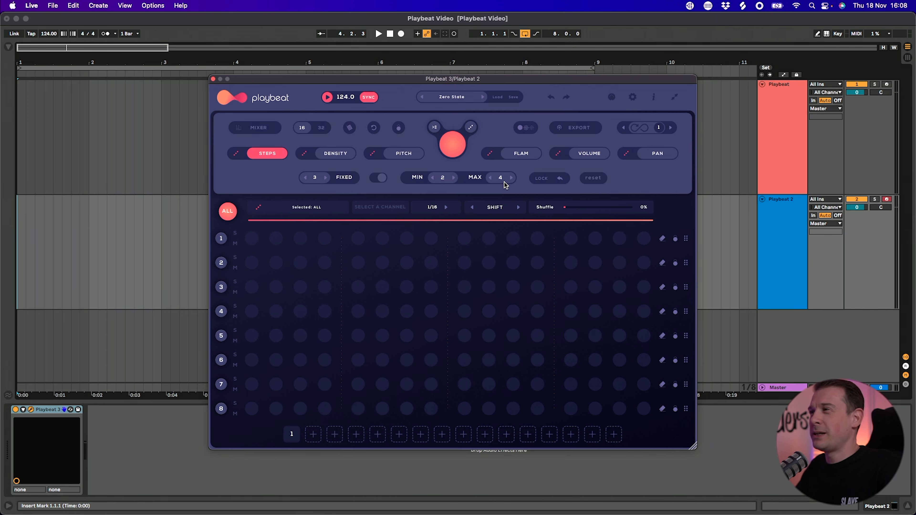
# Step: Set the maximum number of random steps to 3, randomize all channels' steps and start playback
pyautogui.click(490, 177)
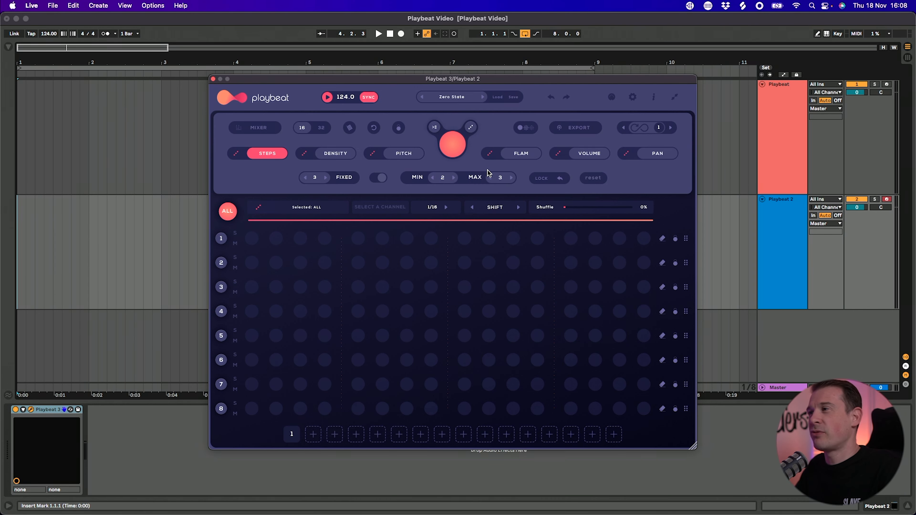
pyautogui.click(236, 154)
pyautogui.press('space')
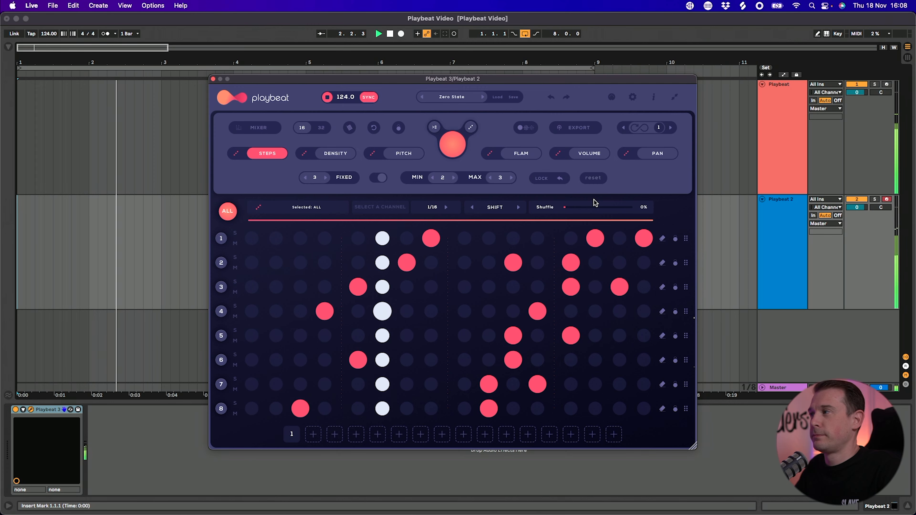
# Step: Restart playback, raise Shuffle to 74% and stop playback
pyautogui.press('space')
pyautogui.press('space')
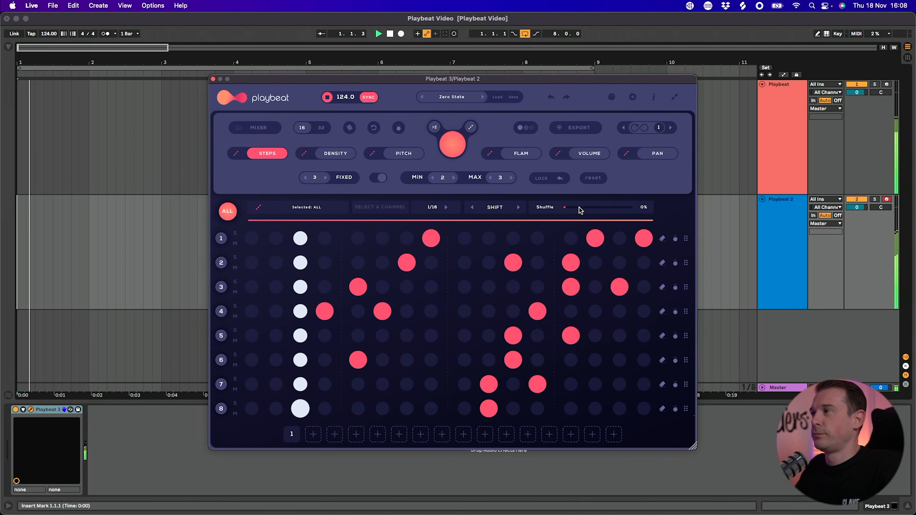
pyautogui.moveTo(581, 207); pyautogui.dragTo(615, 208)
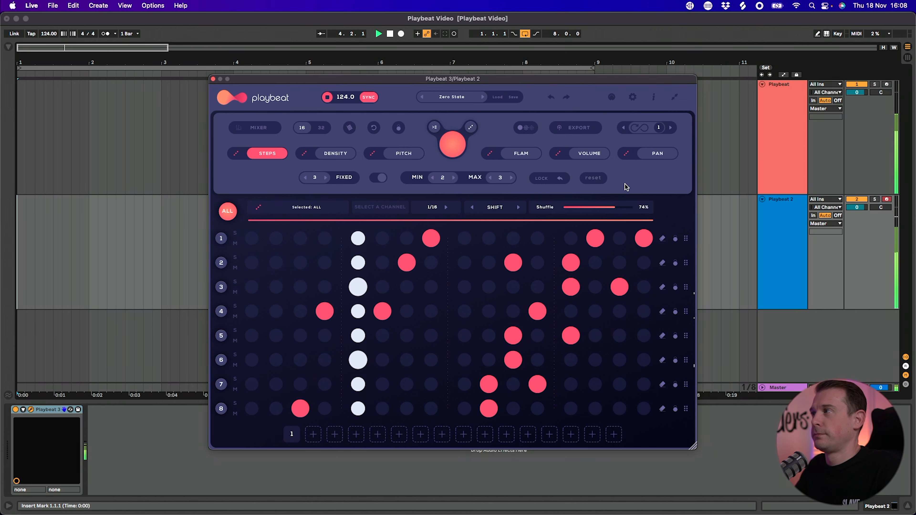
pyautogui.press('space')
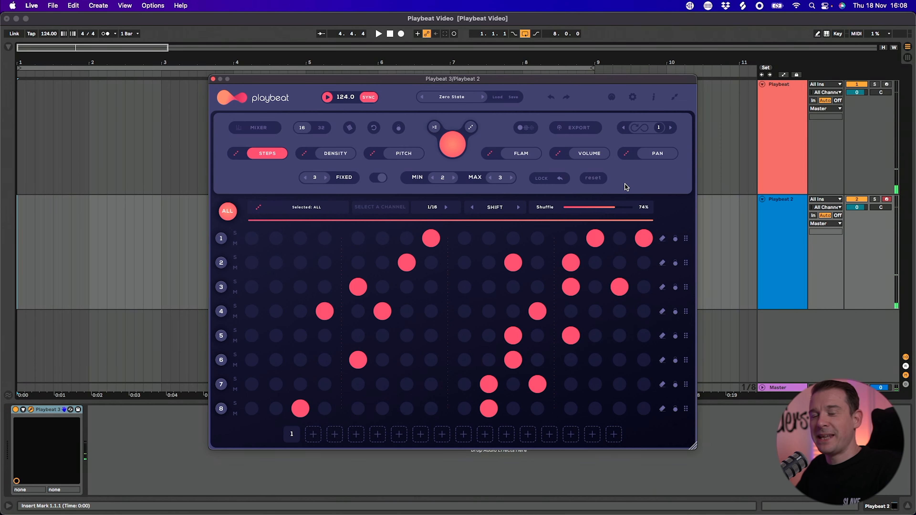
# Step: Turn on Linear Group for all eight tracks in the second Playbeat instance's settings
pyautogui.click(633, 97)
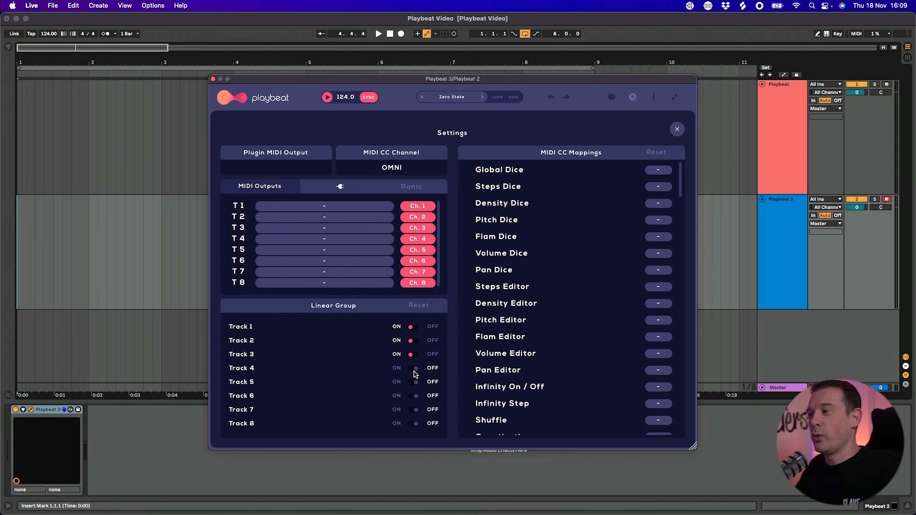
pyautogui.click(632, 98)
# Step: Audition two linear randomizations of all channels' steps during playback and set Shuffle to 66%
pyautogui.click(237, 153)
pyautogui.press('space')
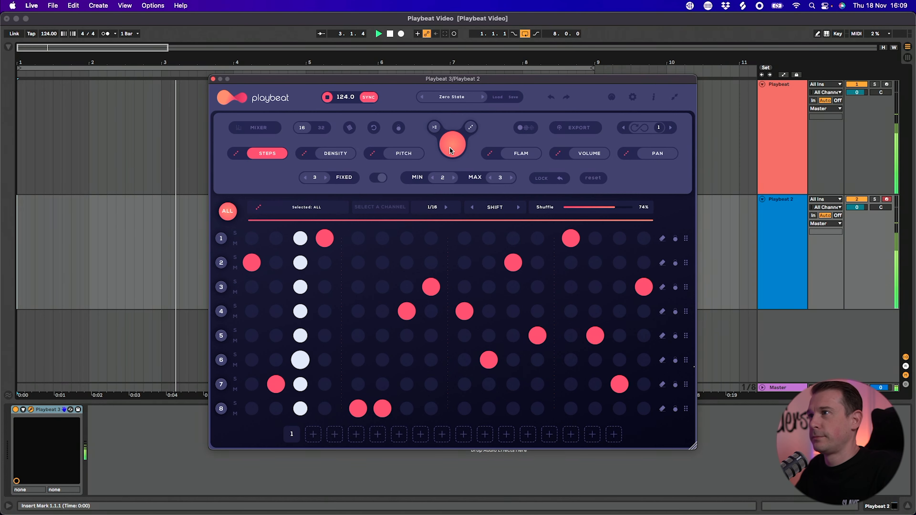
pyautogui.click(236, 154)
pyautogui.moveTo(614, 207); pyautogui.dragTo(609, 209)
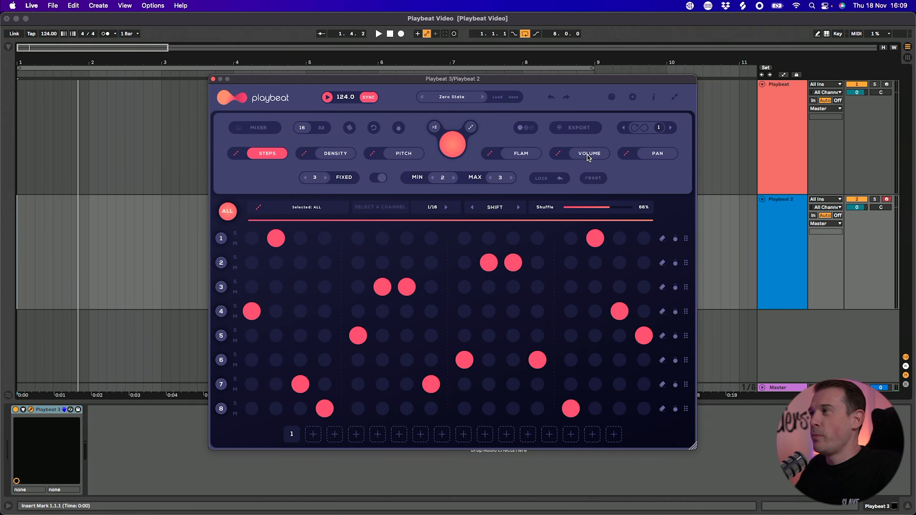
# Step: Randomize all channels' step volumes between 56 and 100, and audition the result
pyautogui.click(591, 154)
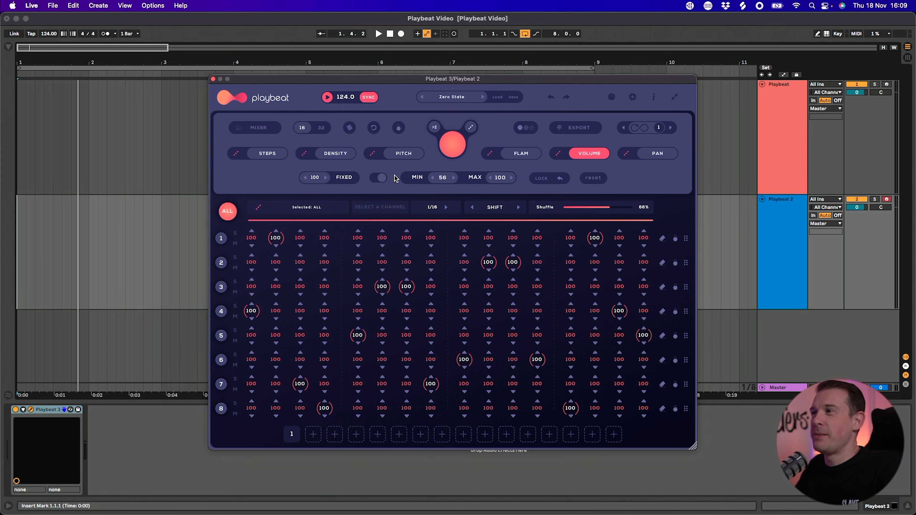
pyautogui.click(558, 153)
pyautogui.press('space')
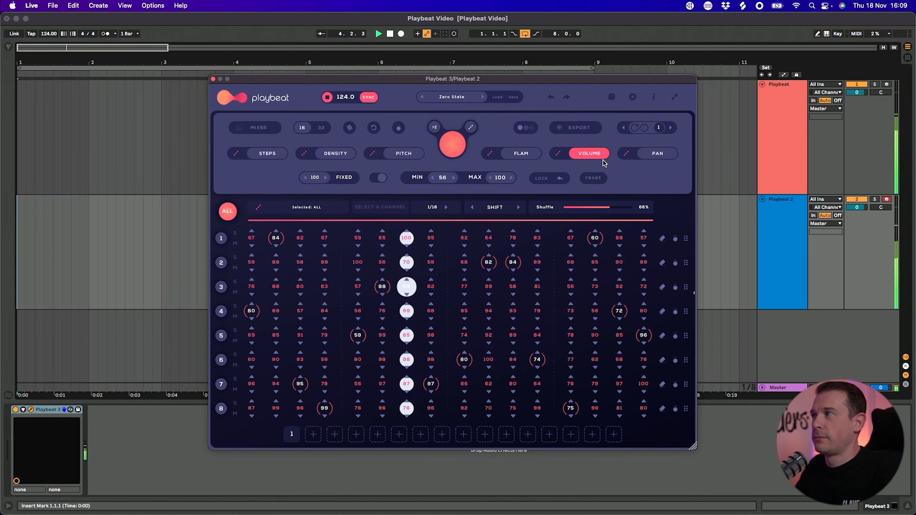
pyautogui.press('space')
# Step: Randomize all channels' step panning between L14 and R16 and start playback
pyautogui.click(658, 154)
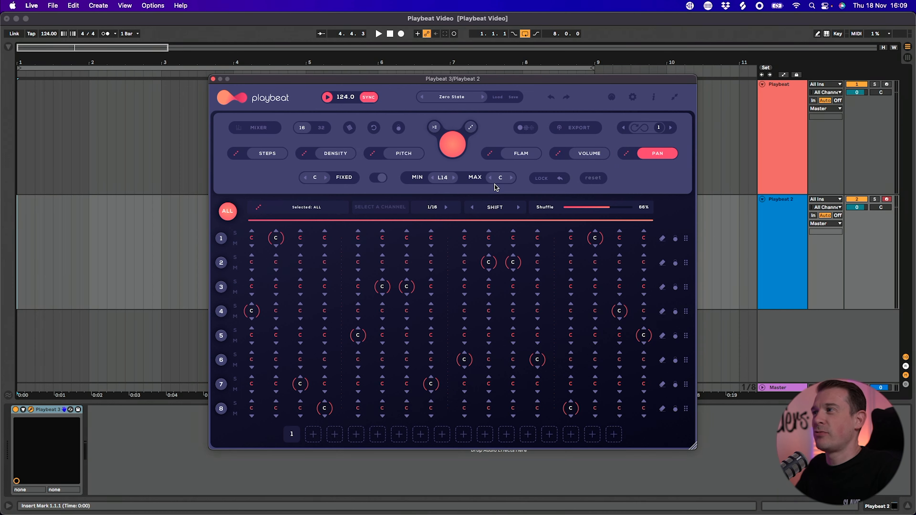
pyautogui.click(626, 153)
pyautogui.press('space')
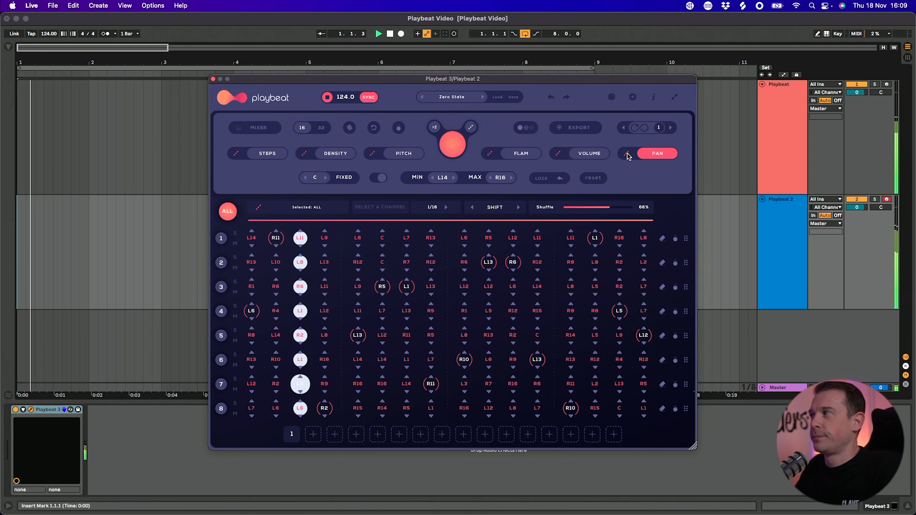
# Step: Randomize all channels' steps again during playback and lower the Playbeat 2 track's volume to -4.0
pyautogui.click(271, 154)
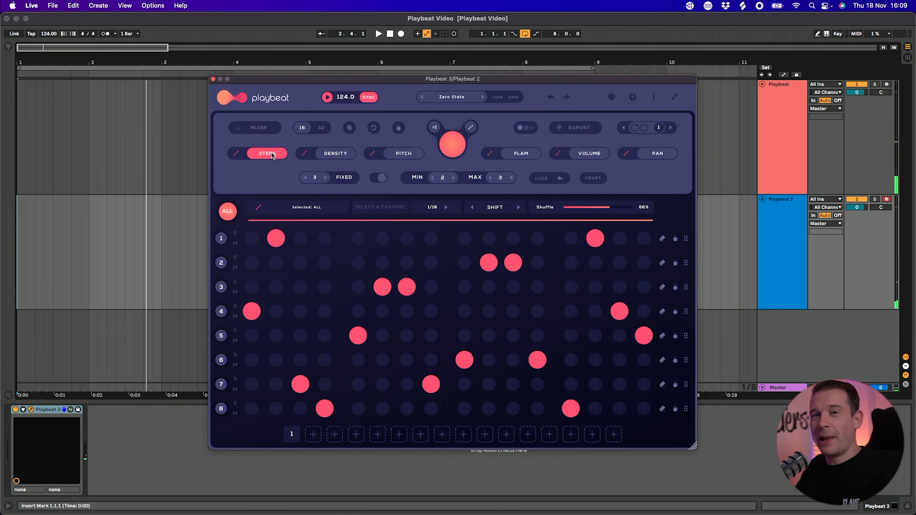
pyautogui.press('space')
pyautogui.click(237, 157)
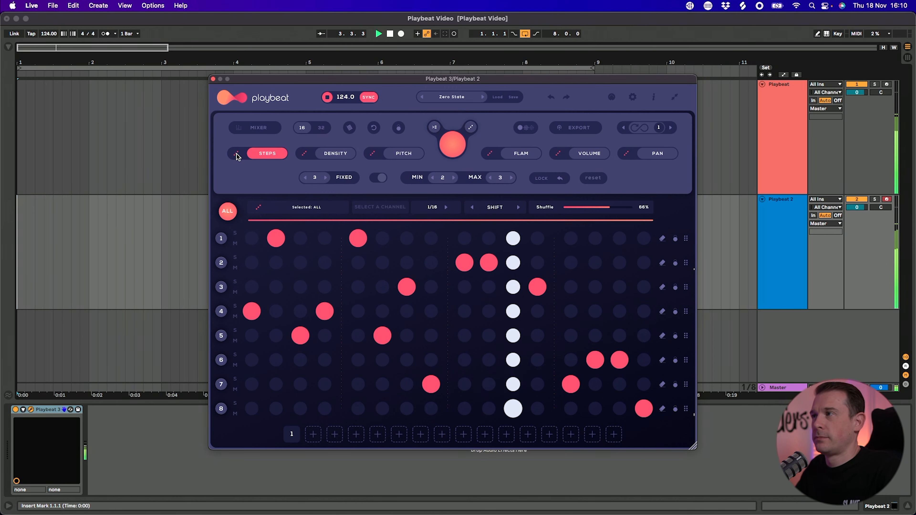
pyautogui.moveTo(857, 207); pyautogui.dragTo(856, 215)
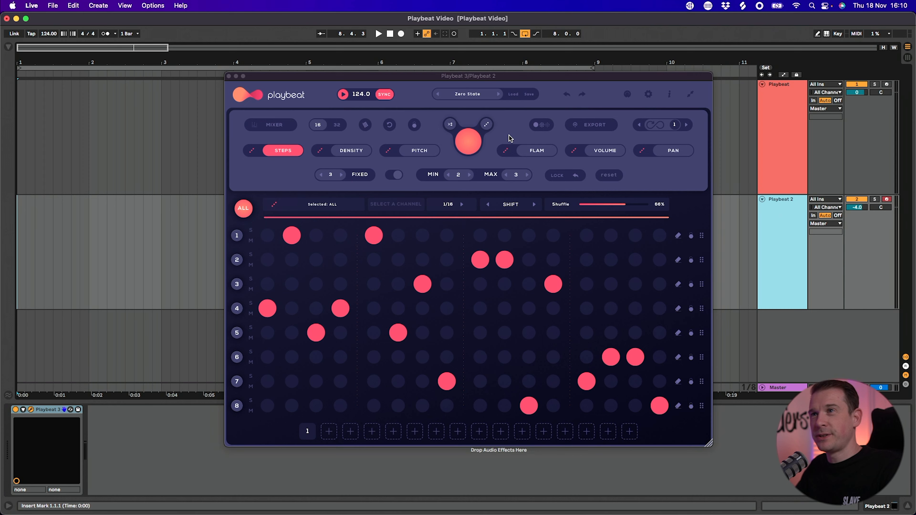
# Step: Add Xfer Records LFOTool after Playbeat on the Playbeat 2 track and load its Sidechain-6 preset
pyautogui.click(6, 48)
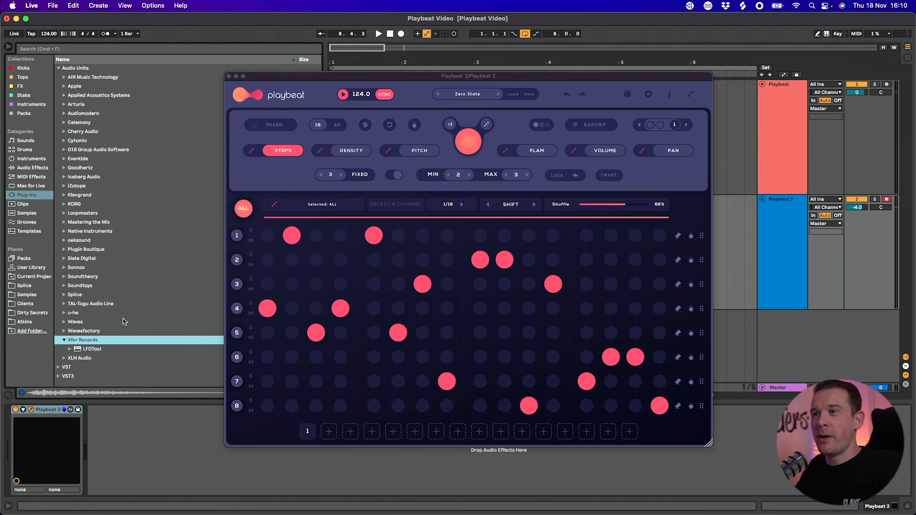
pyautogui.click(86, 349)
pyautogui.moveTo(121, 433); pyautogui.dragTo(122, 429)
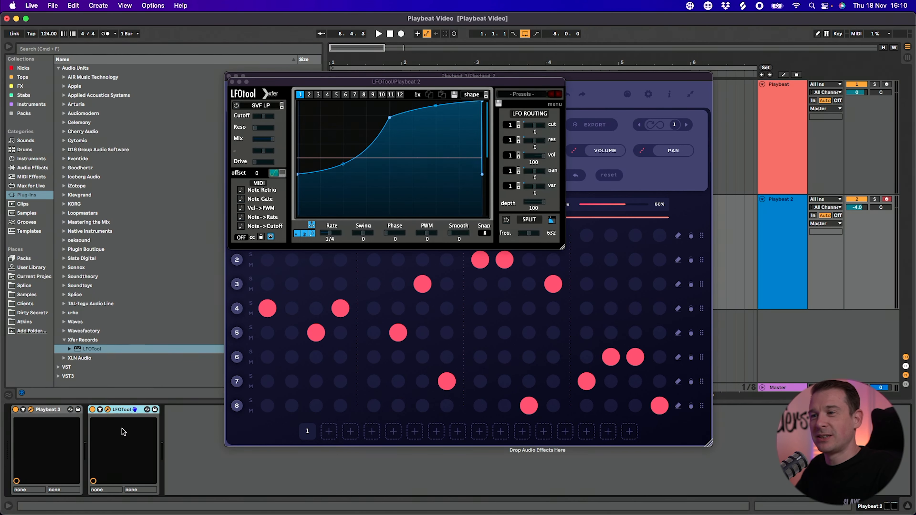
pyautogui.click(520, 94)
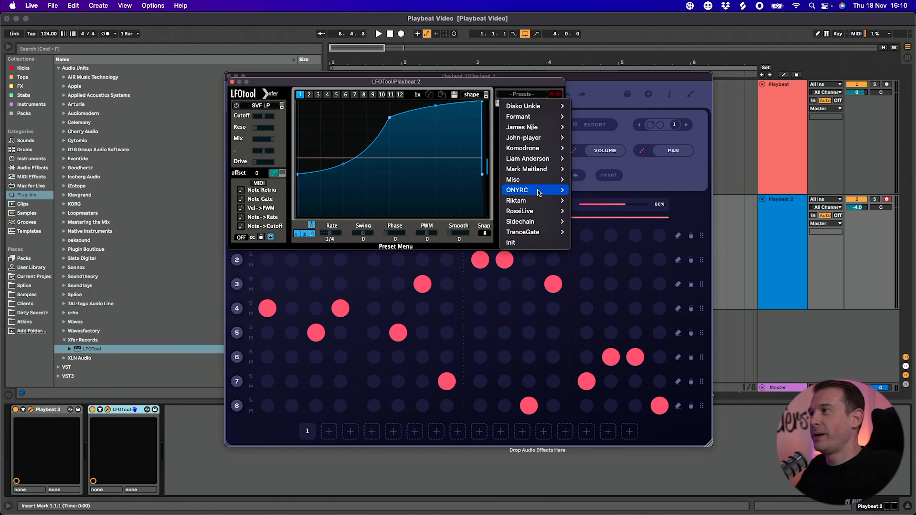
pyautogui.click(591, 274)
# Step: Raise the starting point of the LFOTool curve during playback, and close the browser and the LFOTool window
pyautogui.press('space')
pyautogui.moveTo(298, 215); pyautogui.dragTo(294, 194)
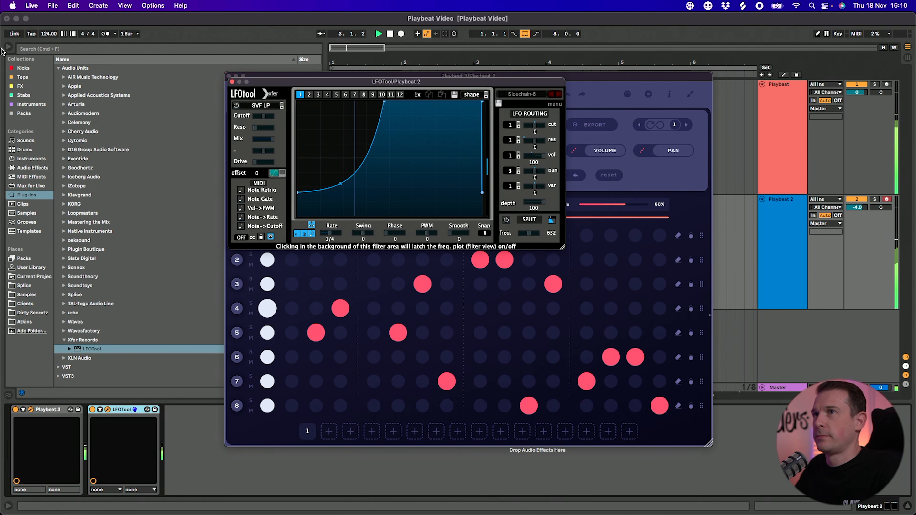
pyautogui.press('super+alt+b')
pyautogui.moveTo(245, 83); pyautogui.dragTo(137, 96)
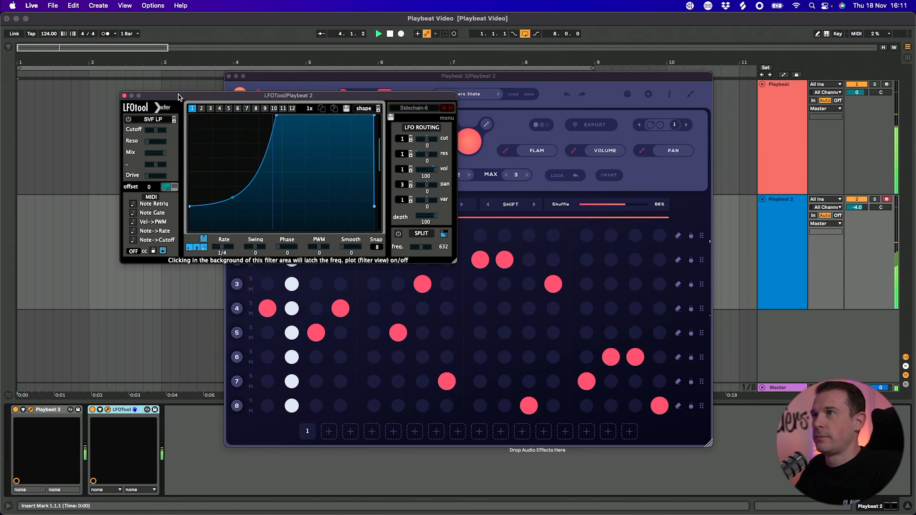
pyautogui.click(124, 96)
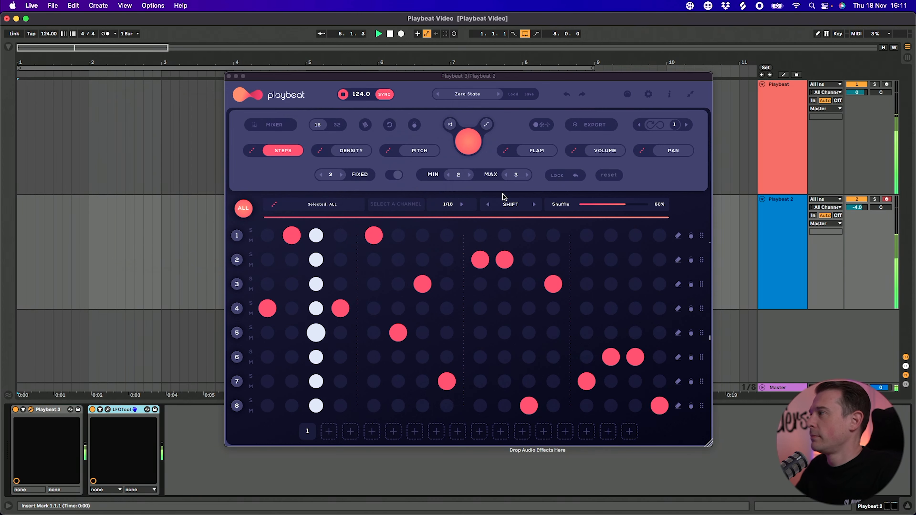
# Step: Generate new random linear step patterns on all channels while the sidechained track plays
pyautogui.click(282, 170)
pyautogui.click(251, 151)
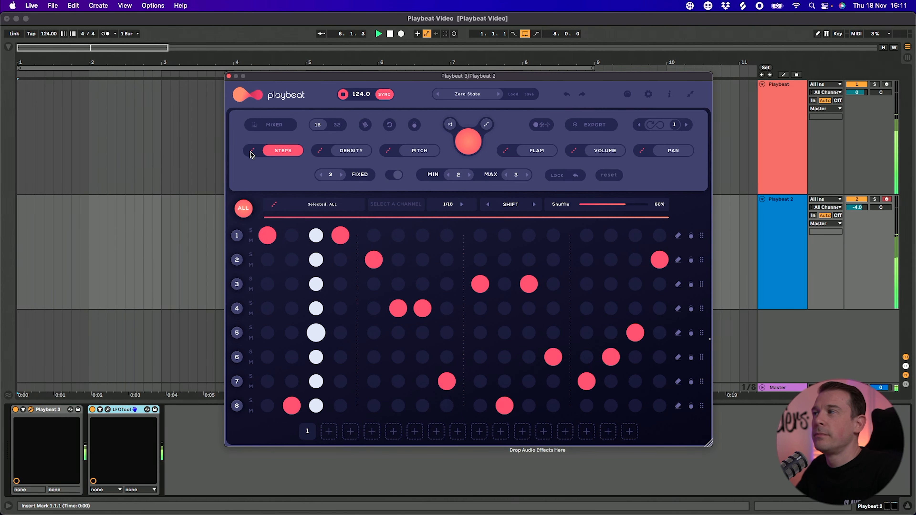
pyautogui.click(251, 152)
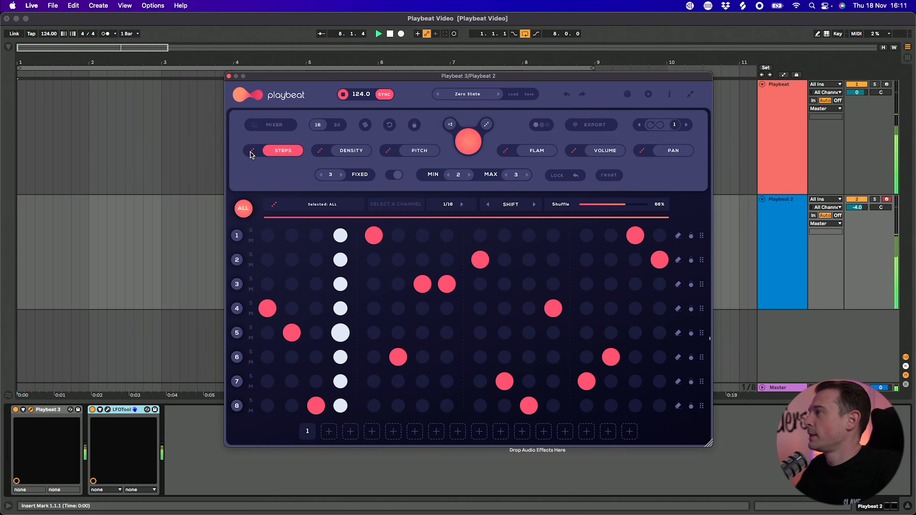
# Step: Randomize all channels' steps again and rebalance the Playbeat mixer, lowering channels 3 to 5, channel 7 to 38%, channel 8 to 57%, and raising channel 6 to 95%
pyautogui.click(251, 152)
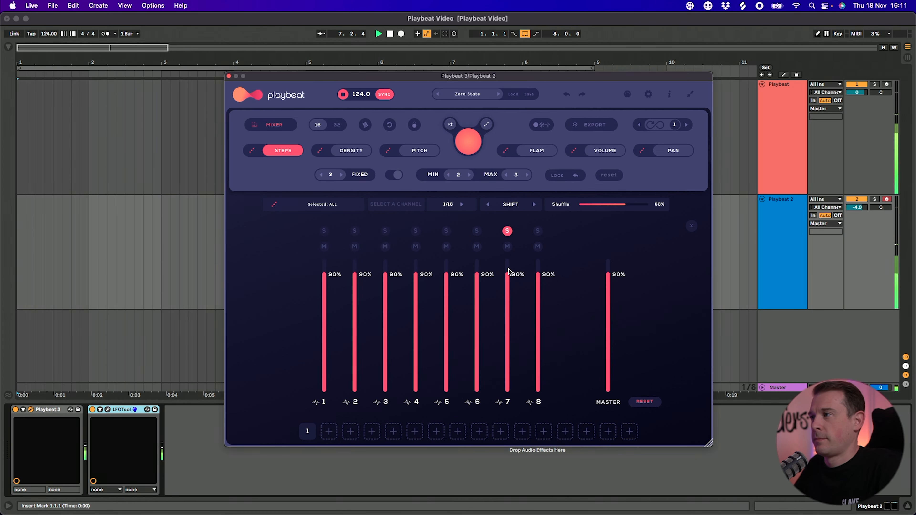
pyautogui.moveTo(509, 272); pyautogui.dragTo(477, 321)
pyautogui.moveTo(476, 331); pyautogui.dragTo(478, 285)
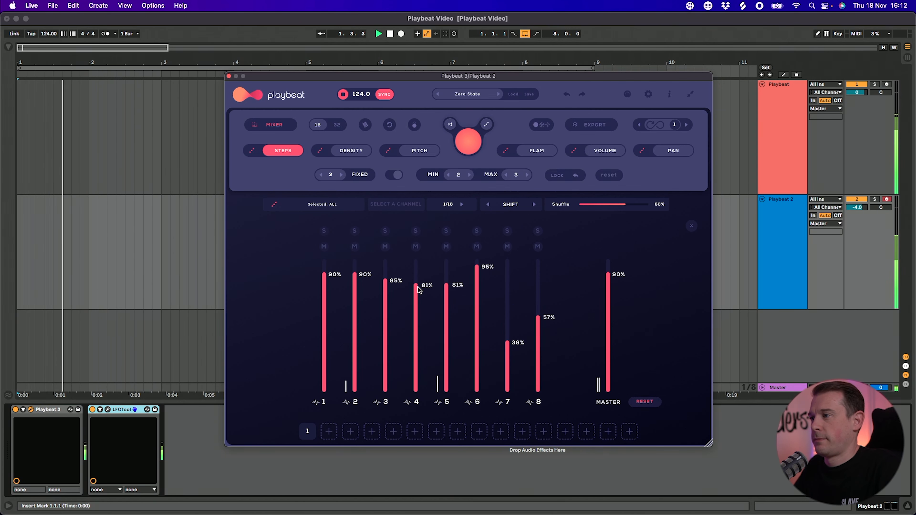
pyautogui.moveTo(418, 287); pyautogui.dragTo(447, 297)
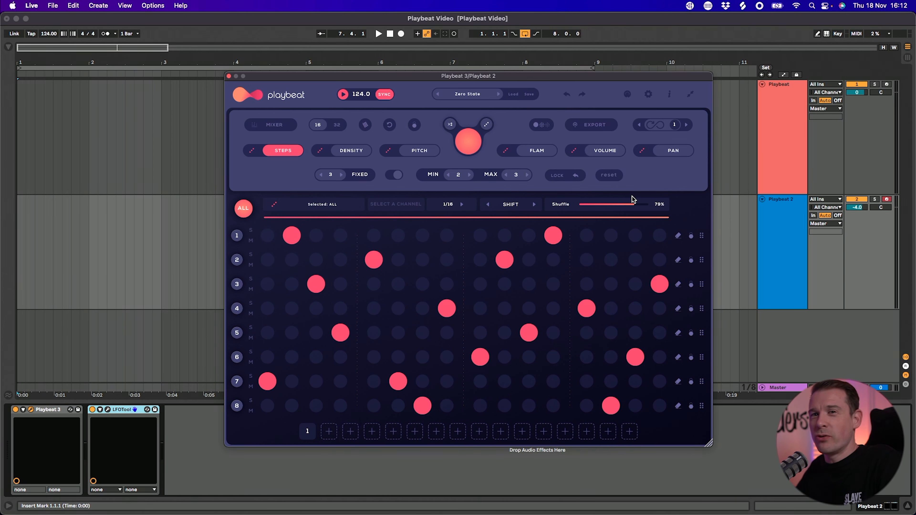
# Step: Set the shuffle amount for all channels to 68% and restart playback from the beginning
pyautogui.moveTo(631, 204); pyautogui.dragTo(626, 206)
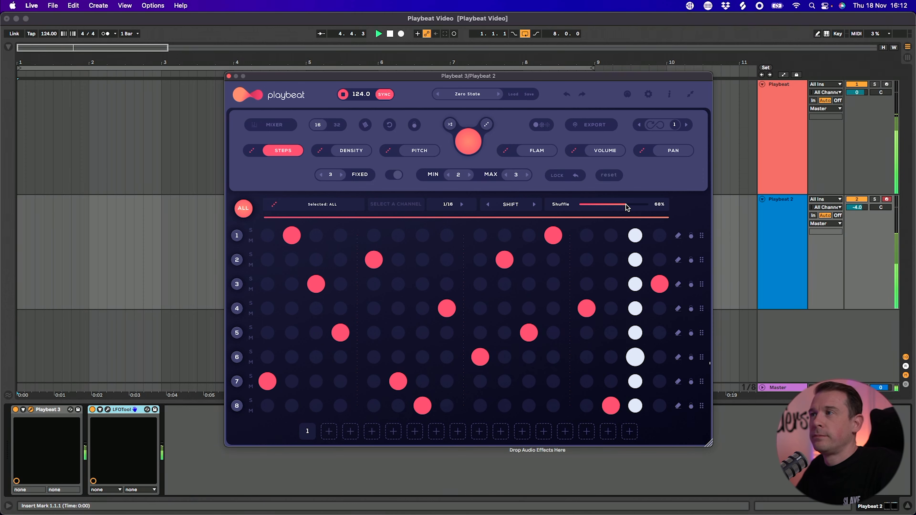
pyautogui.press('space')
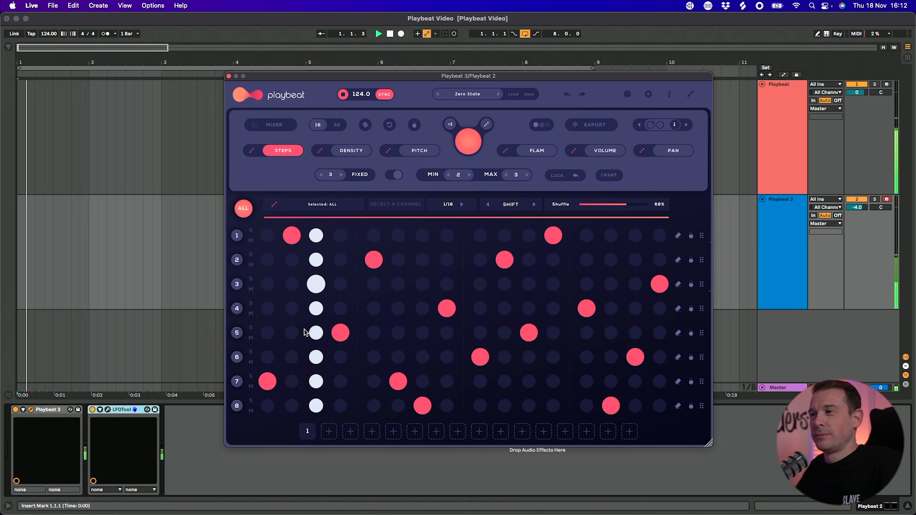
# Step: Mute channels 5, 6 and 7, and randomize the linear step pattern twice during playback
pyautogui.click(250, 337)
pyautogui.click(251, 361)
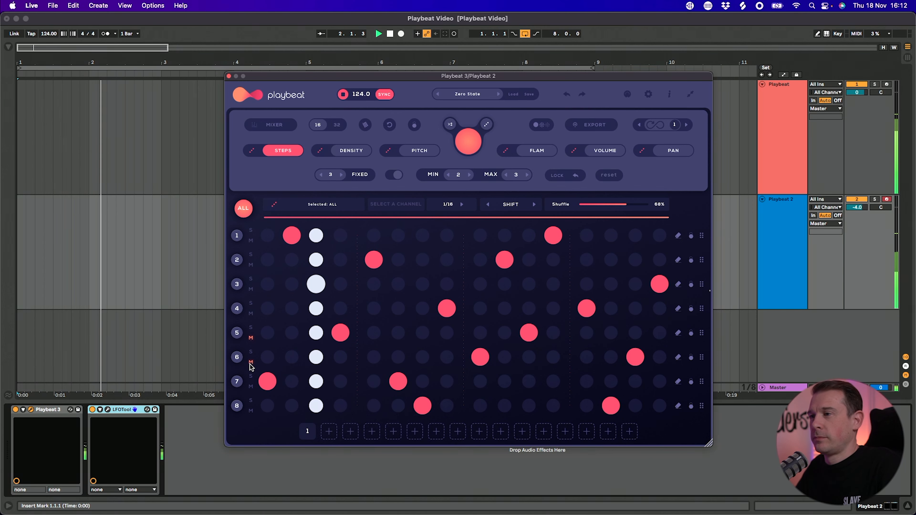
pyautogui.click(251, 386)
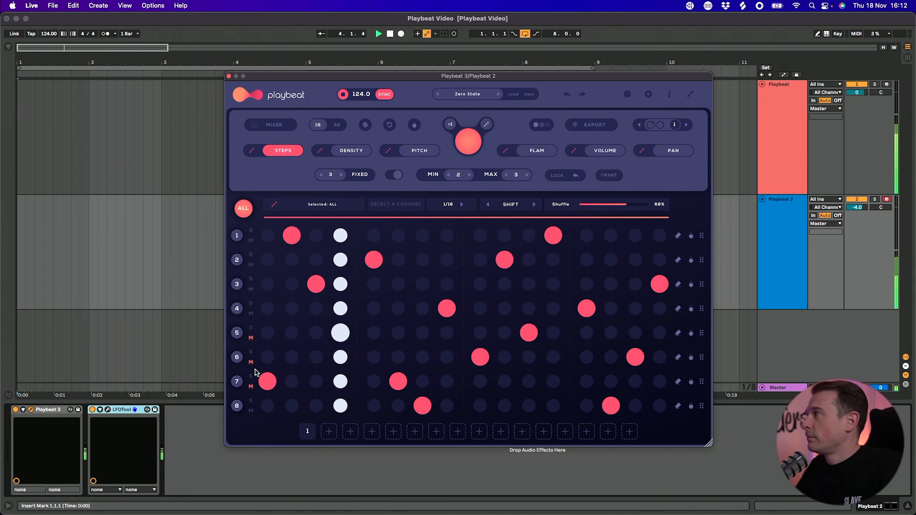
pyautogui.click(252, 152)
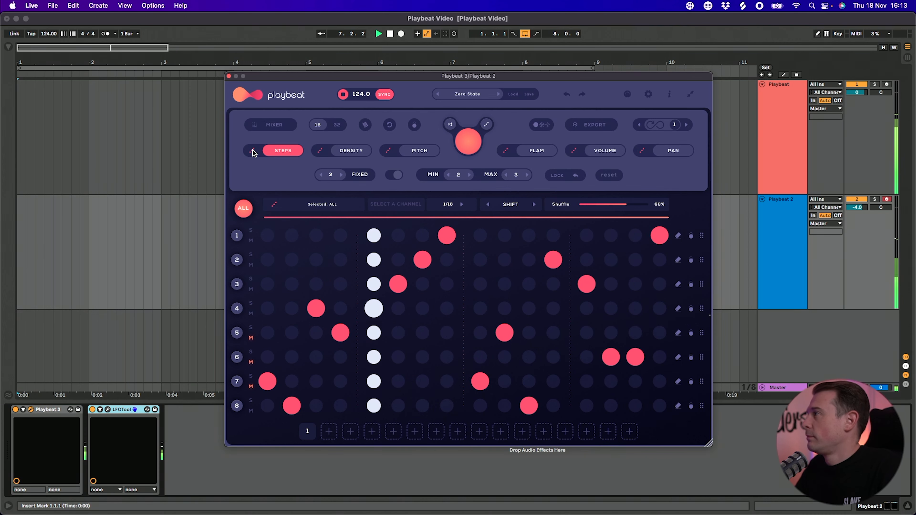
pyautogui.click(253, 152)
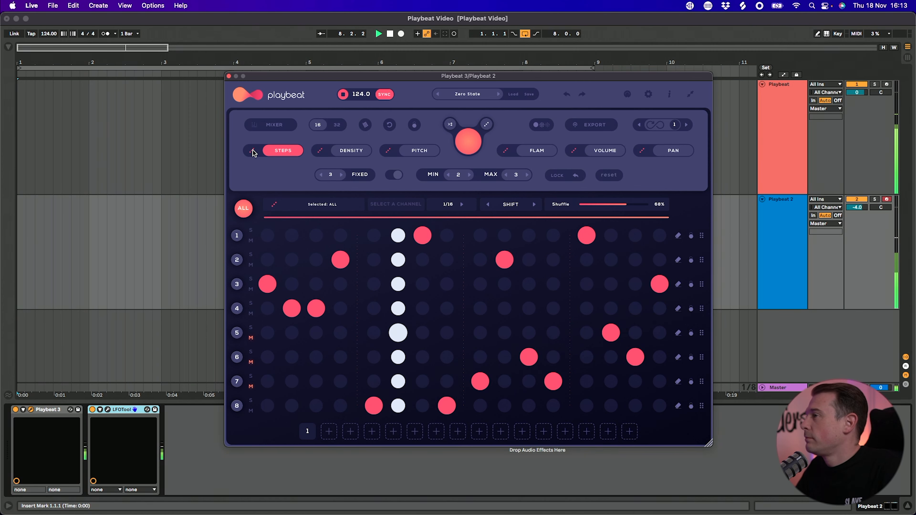